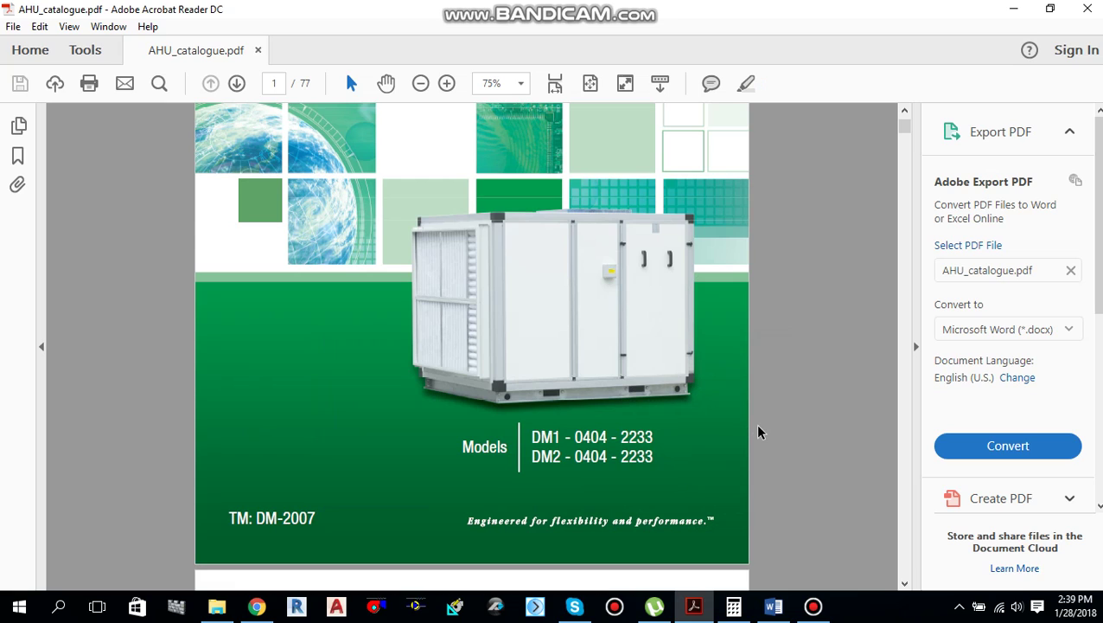
# Step: Leave the catalogue cover and bring up the Word note ending with room size 2.9x3.4x5.4
pyautogui.scroll(1, 758, 431)
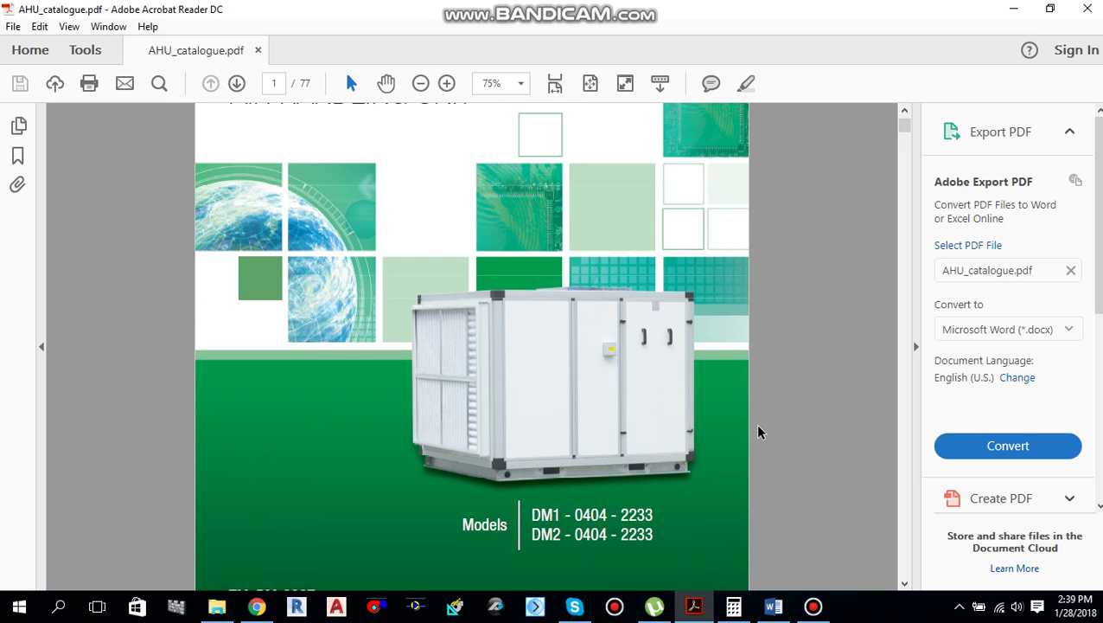
pyautogui.scroll(-1, 758, 431)
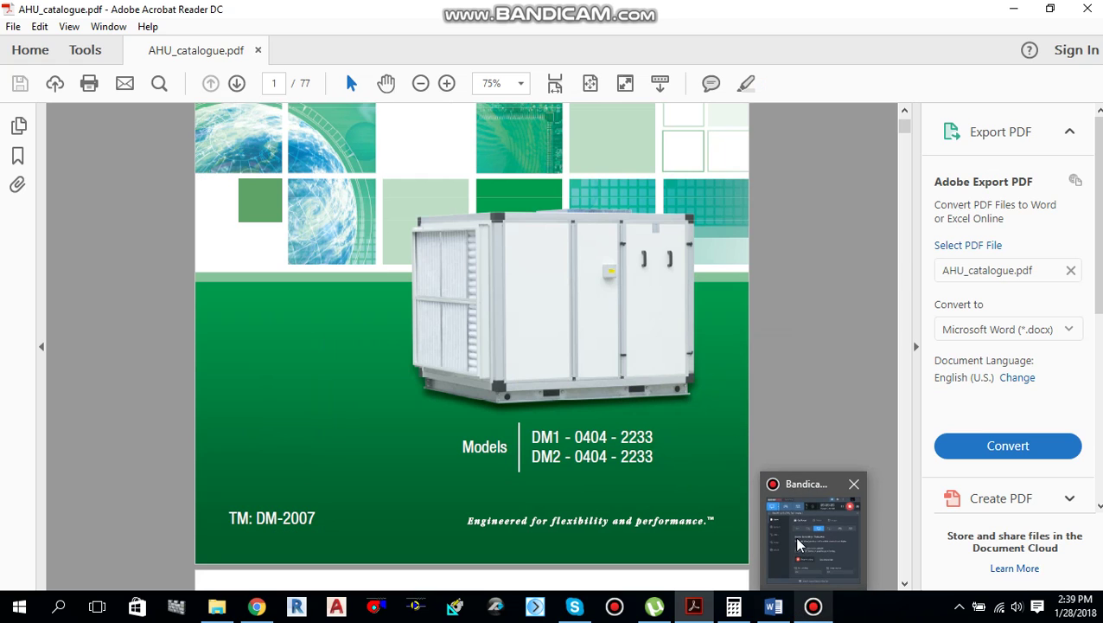
pyautogui.click(773, 605)
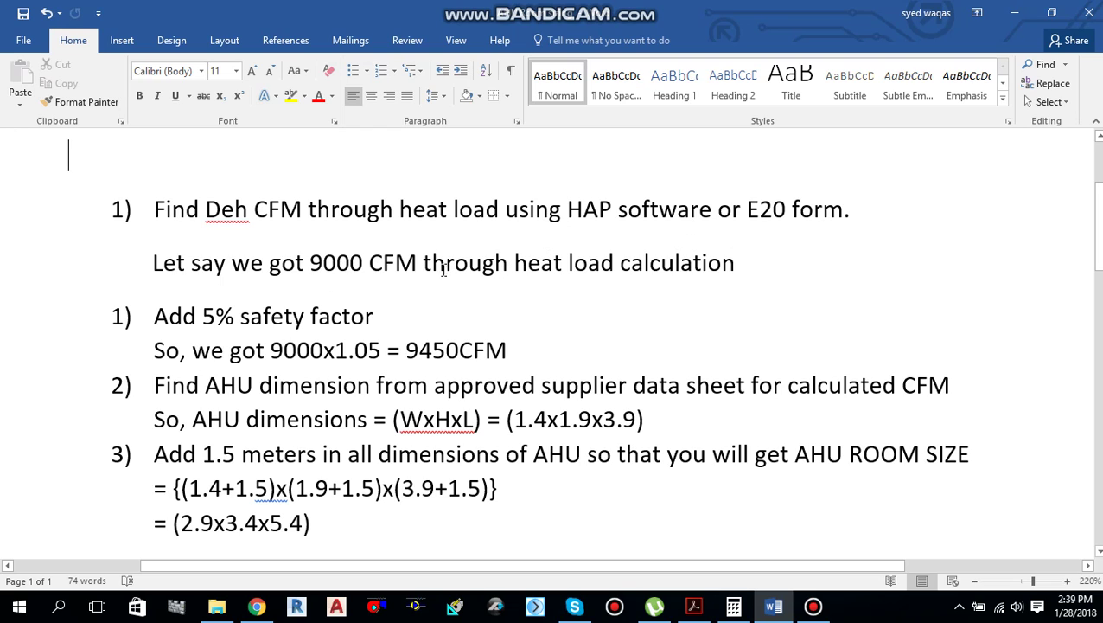
# Step: Highlight 9000 CFM, the 9000x1.05 safety factor and the 9450CFM result, then return to the catalogue
pyautogui.moveTo(422, 264); pyautogui.dragTo(311, 265)
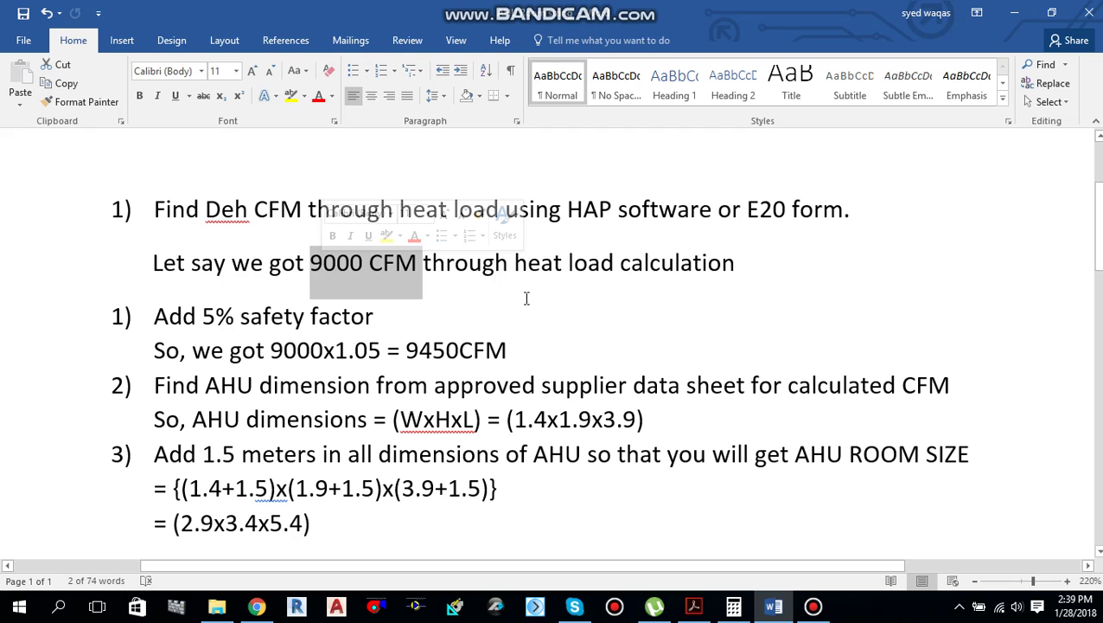
pyautogui.click(513, 324)
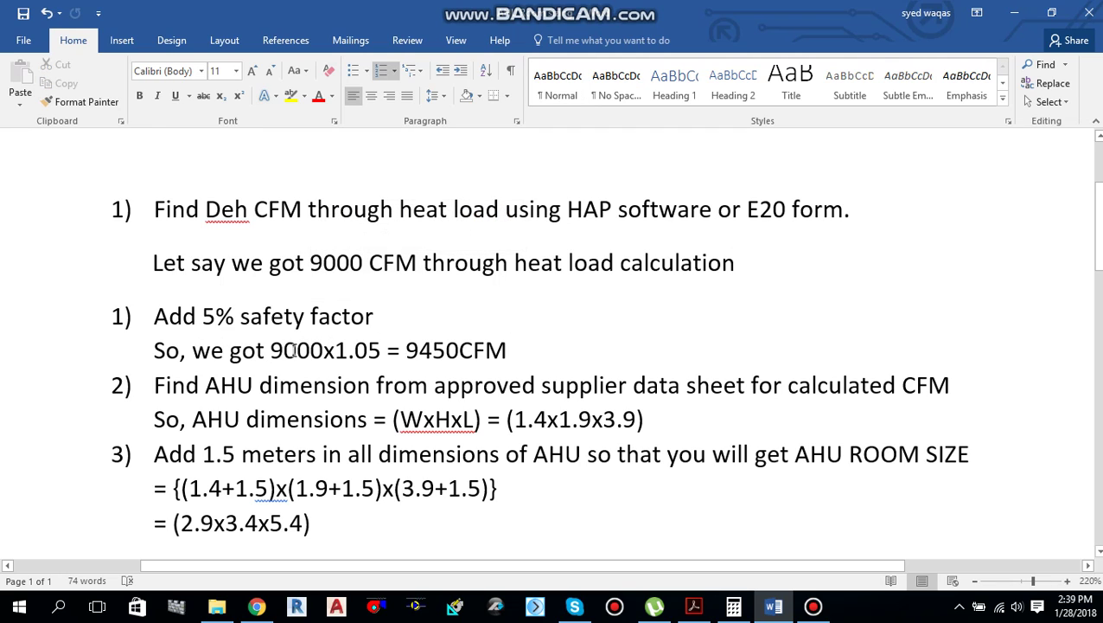
pyautogui.moveTo(270, 349); pyautogui.dragTo(382, 352)
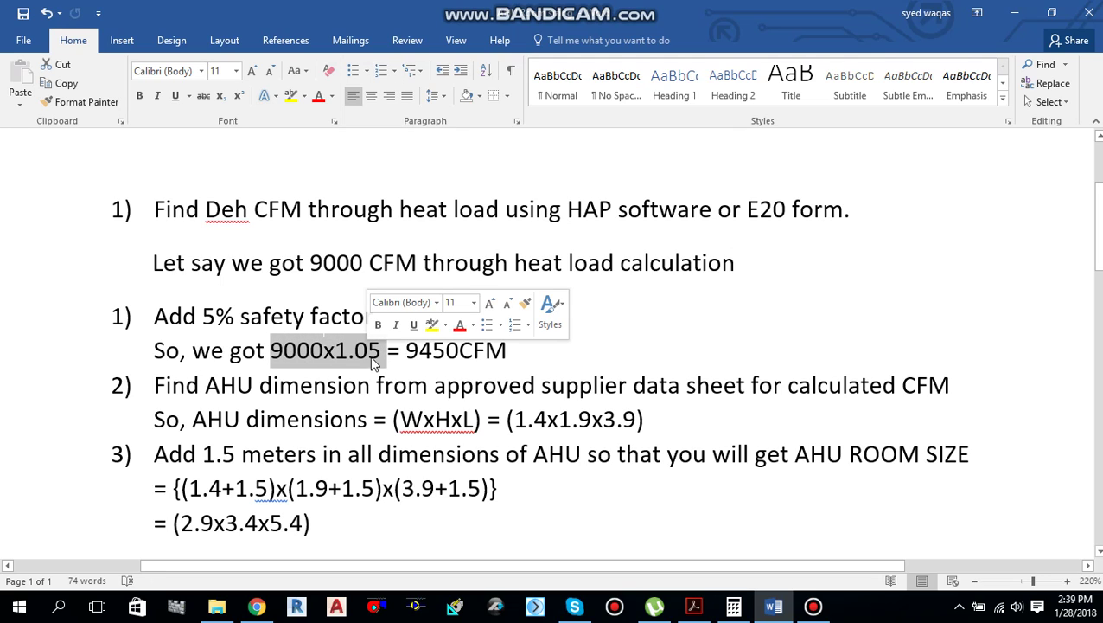
pyautogui.click(327, 374)
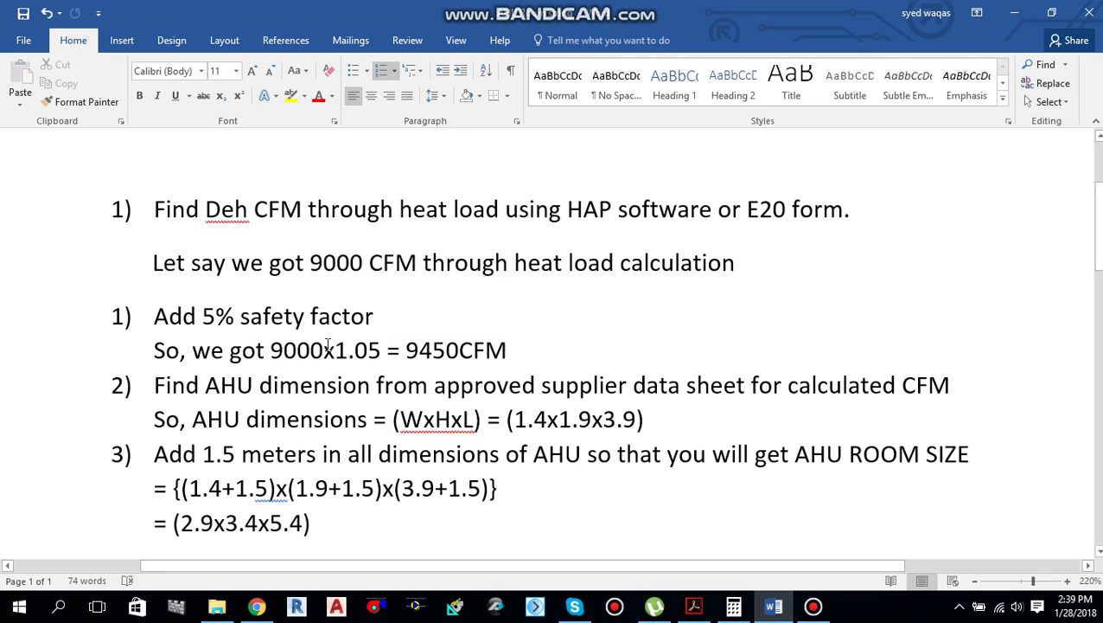
pyautogui.click(381, 350)
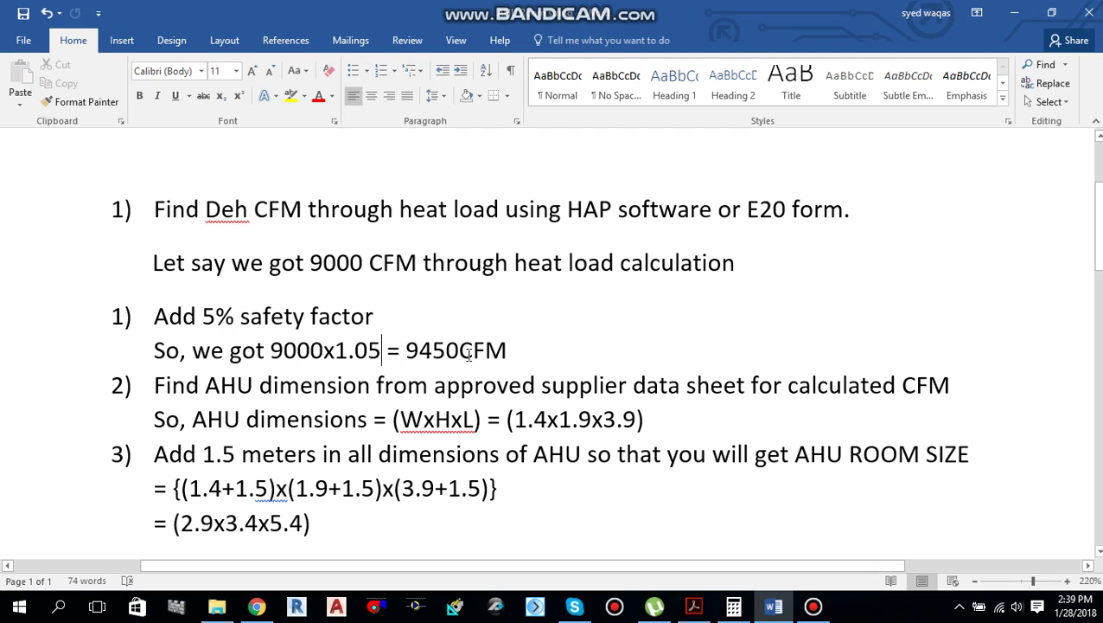
pyautogui.moveTo(410, 349); pyautogui.dragTo(508, 355)
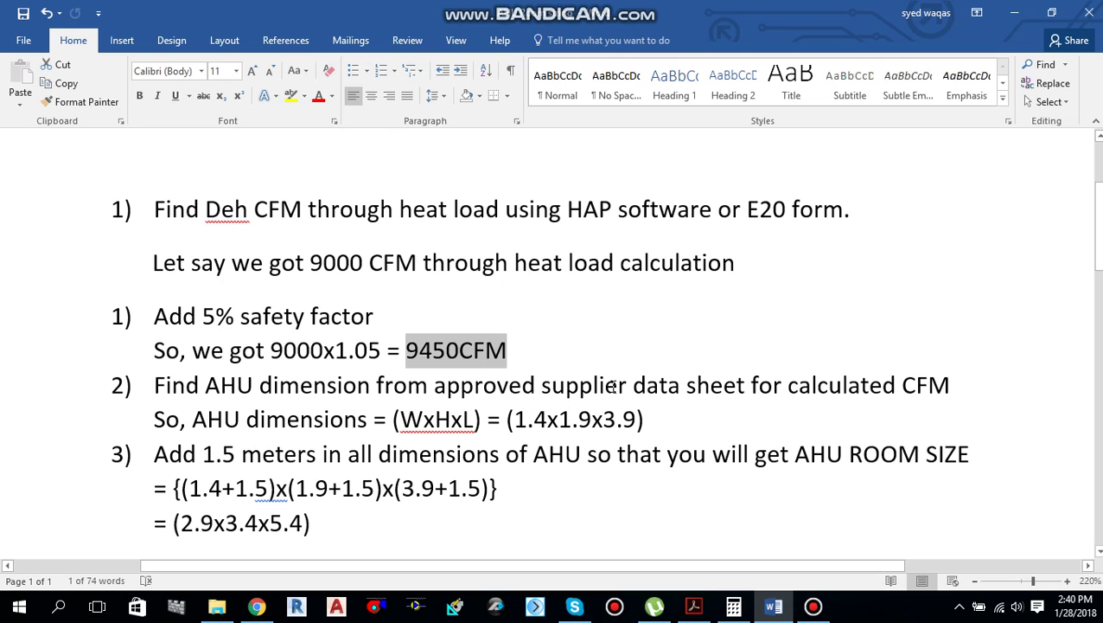
pyautogui.click(698, 610)
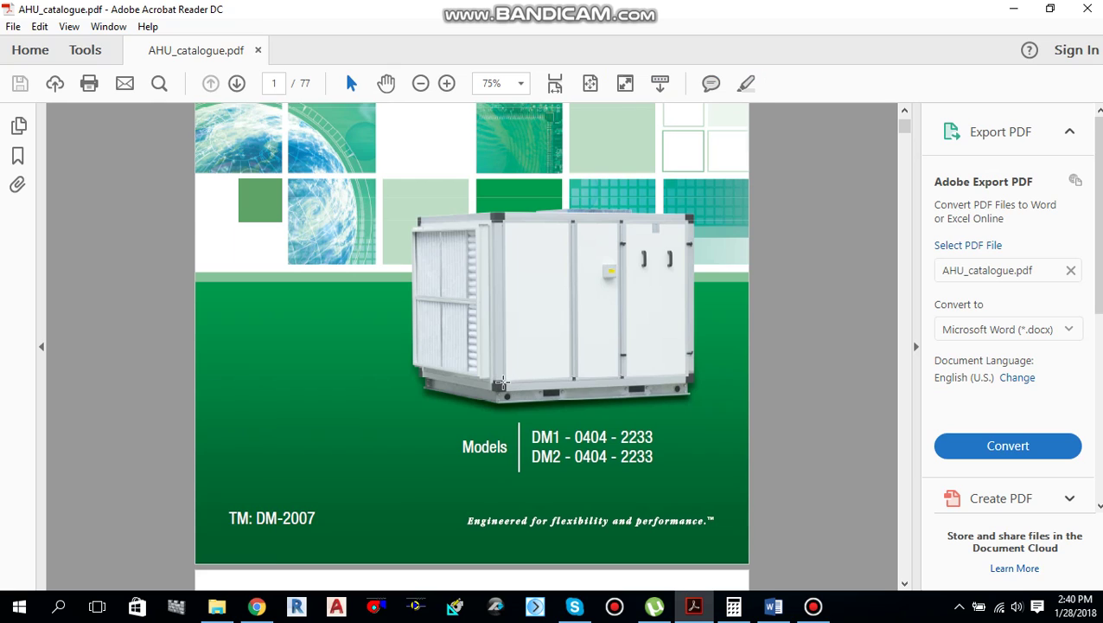
# Step: Go to catalogue page 26, the 5.1e Horizontal Typical Configuration with Type 9 tables
pyautogui.scroll(1, 502, 383)
pyautogui.scroll(5, 515, 380)
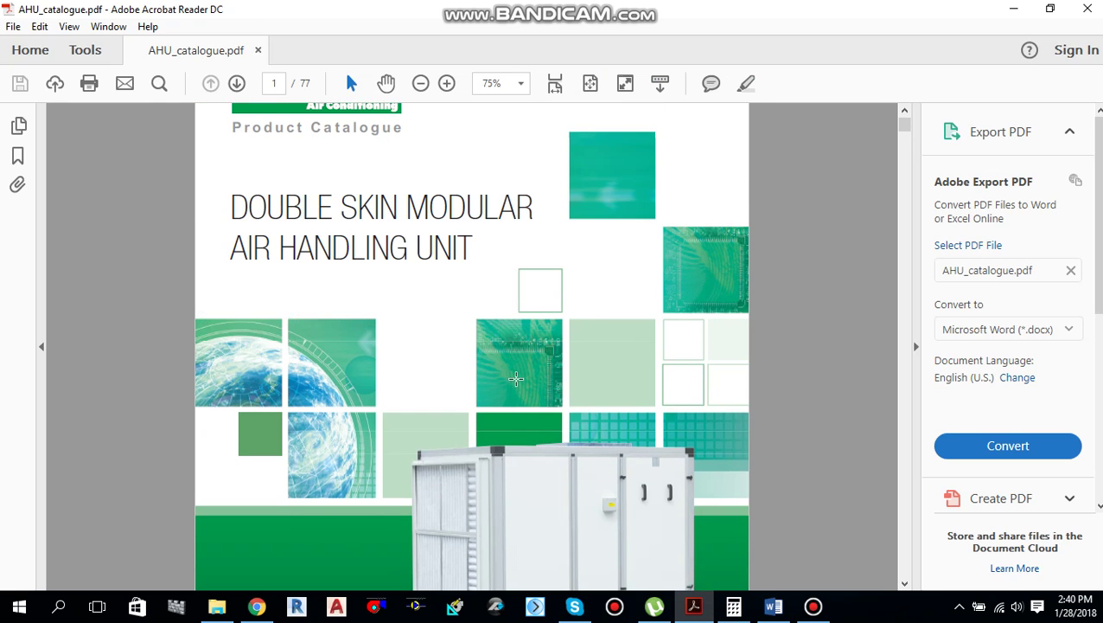
pyautogui.scroll(2, 514, 378)
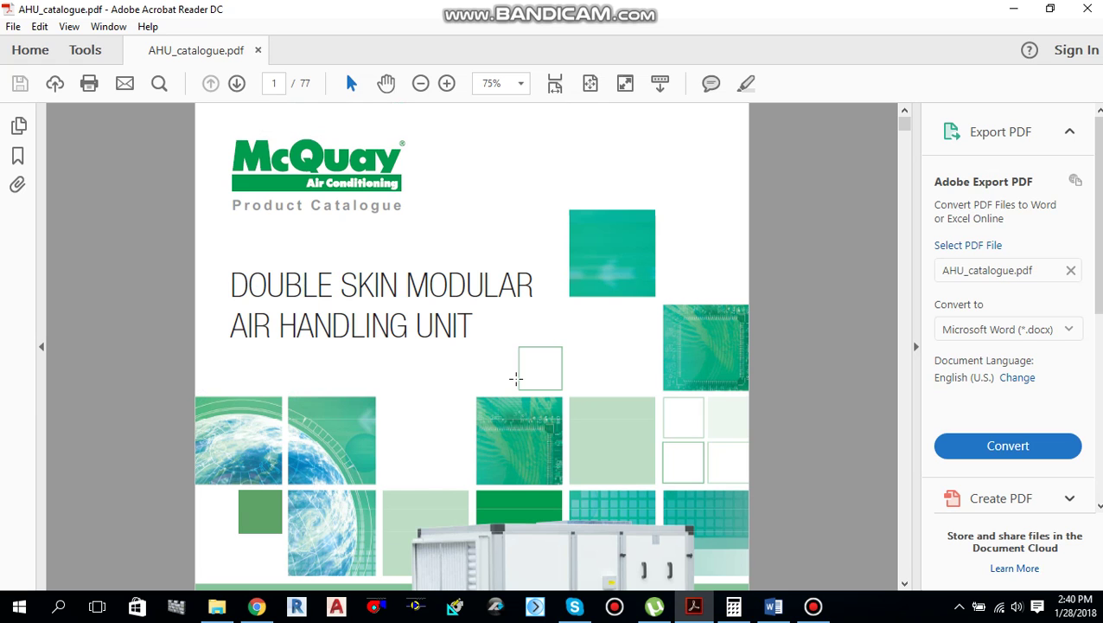
pyautogui.scroll(-20, 552, 377)
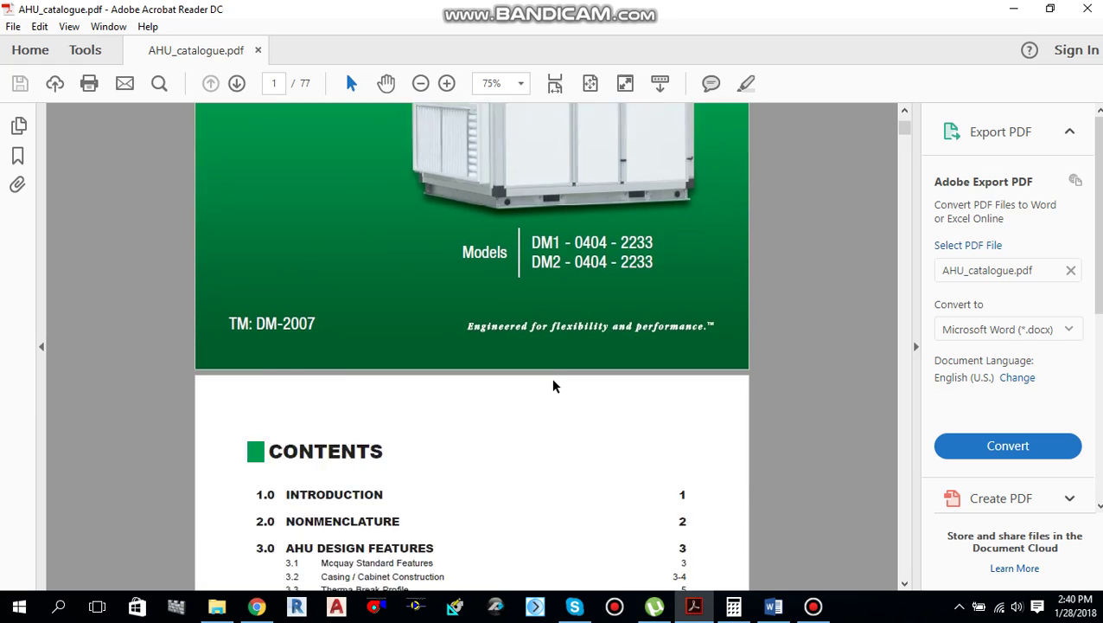
pyautogui.scroll(-5, 550, 385)
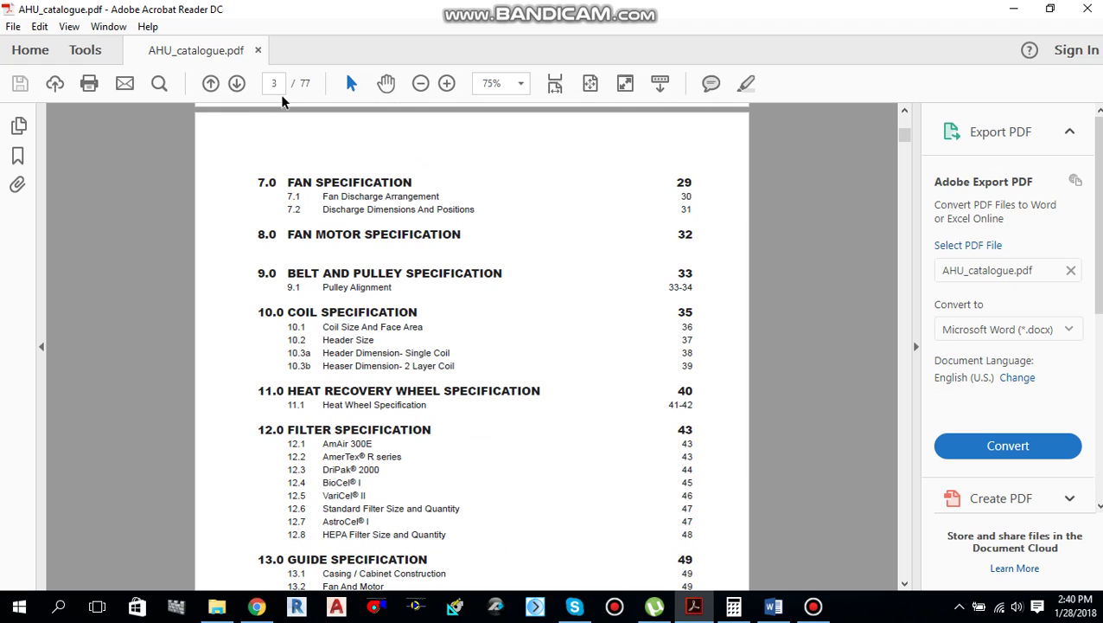
pyautogui.write('26')
pyautogui.press('Return')
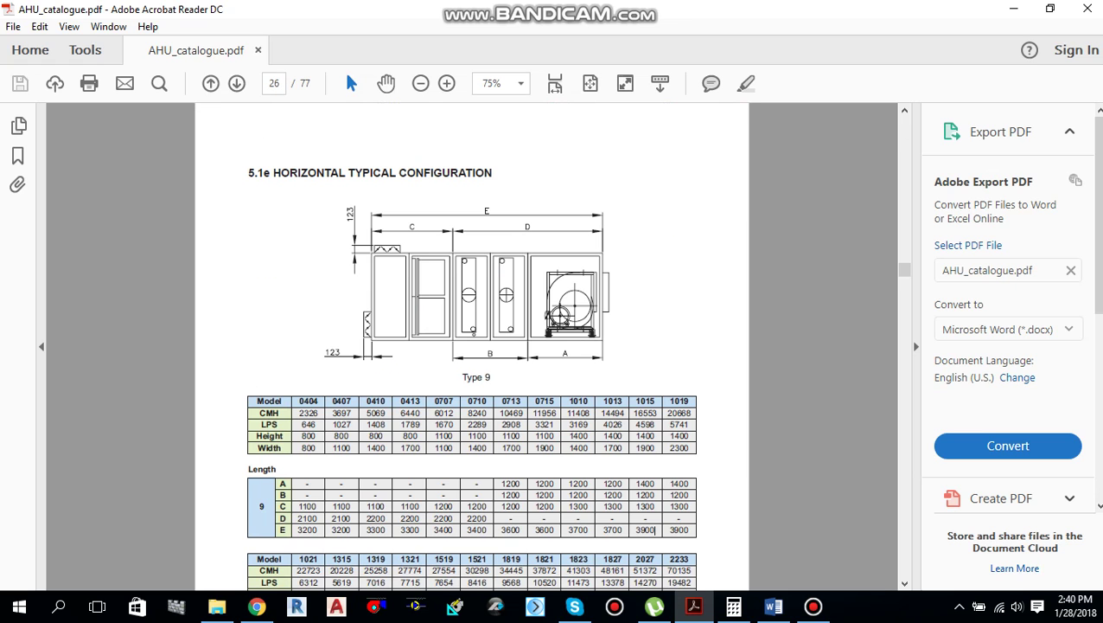
pyautogui.scroll(15, 592, 292)
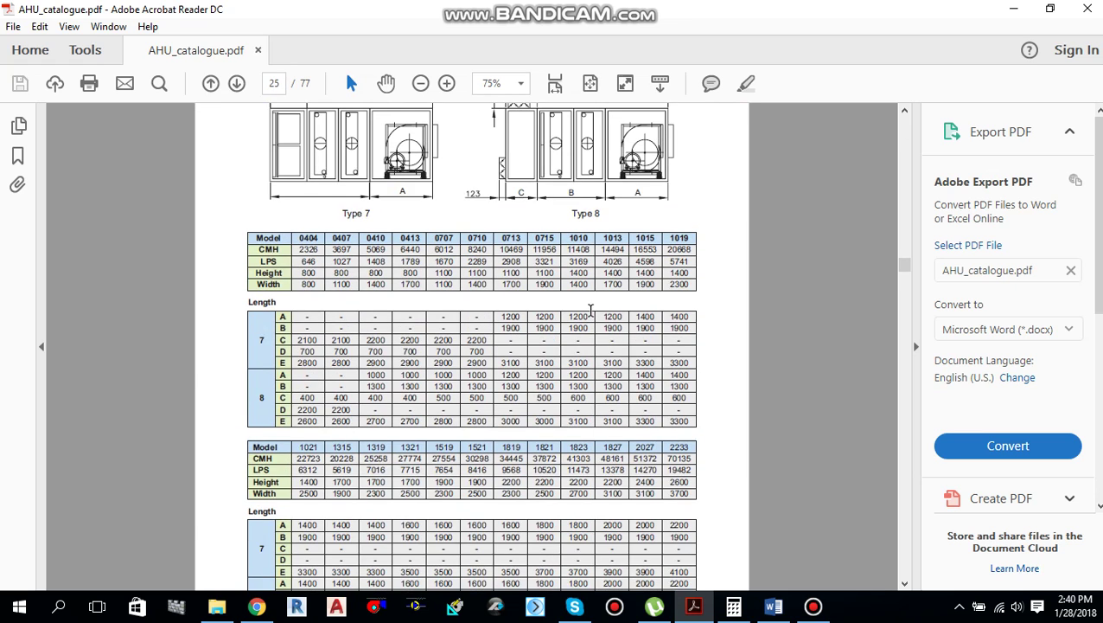
pyautogui.scroll(-3, 663, 340)
pyautogui.scroll(-14, 720, 394)
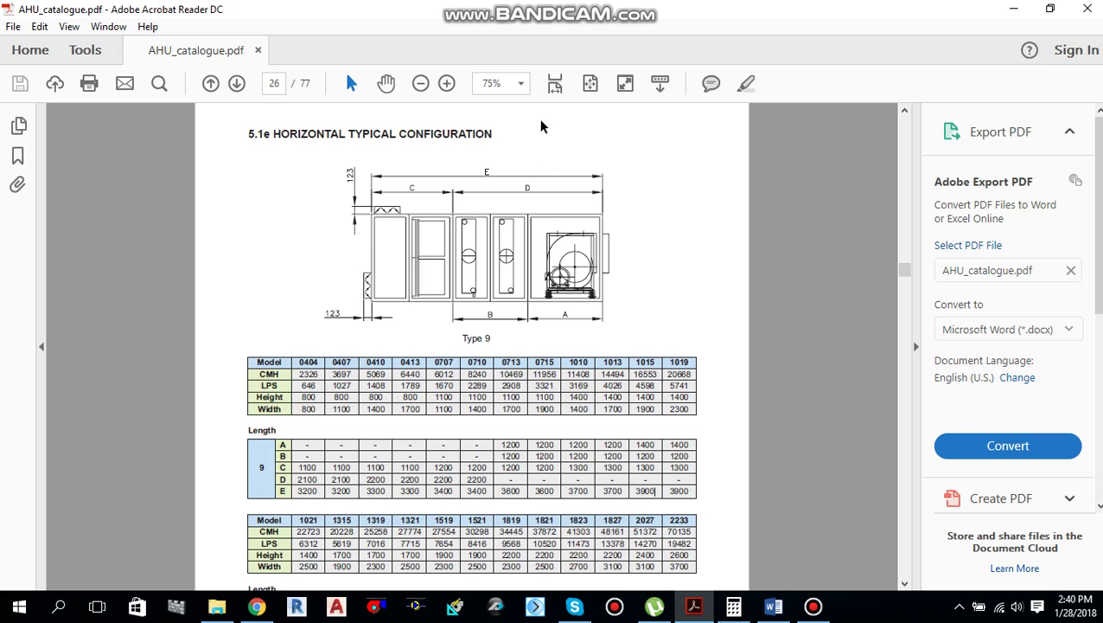
pyautogui.click(521, 84)
# Step: View the page at 100% and select the LPS airflow rows of the Type 9 model table
pyautogui.click(568, 202)
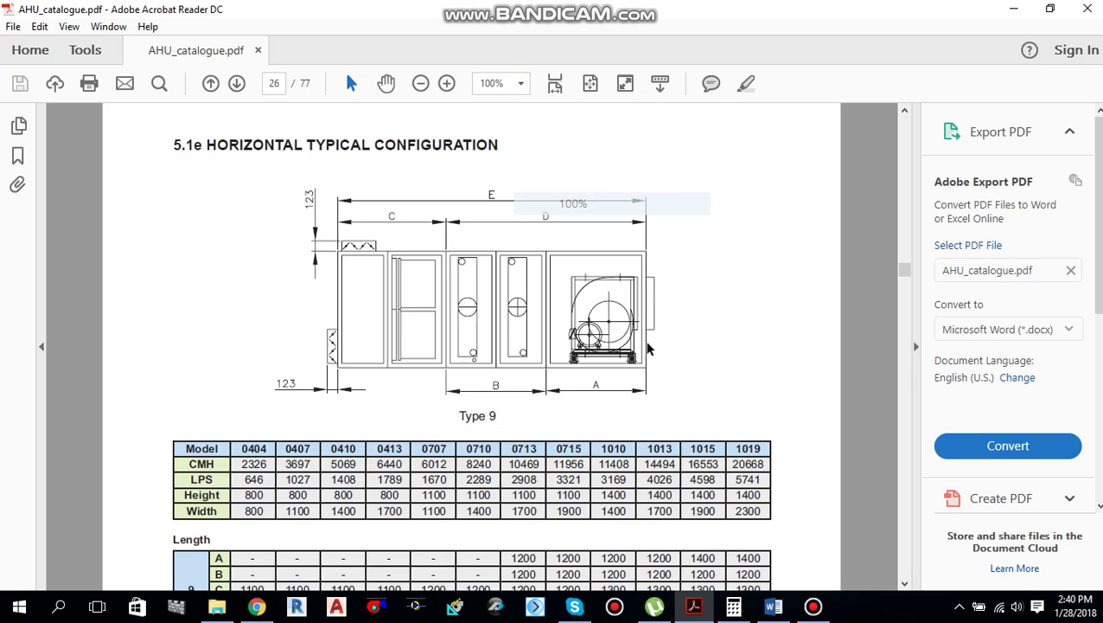
pyautogui.scroll(-2, 666, 419)
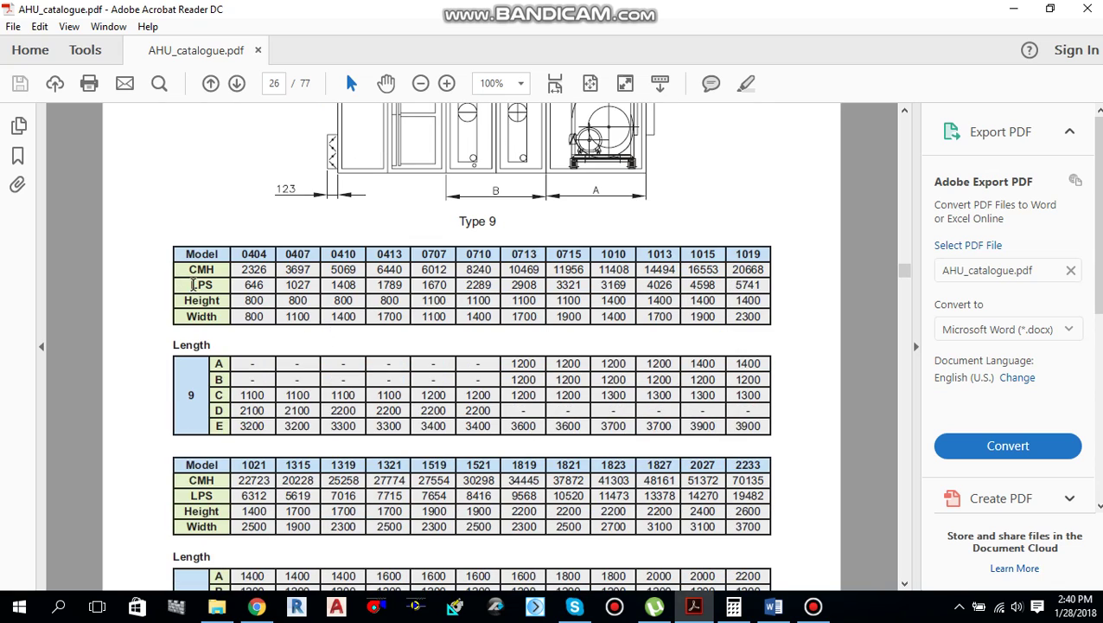
pyautogui.moveTo(193, 284); pyautogui.dragTo(214, 284)
pyautogui.moveTo(769, 285); pyautogui.dragTo(185, 316)
pyautogui.scroll(1, 481, 419)
pyautogui.click(832, 403)
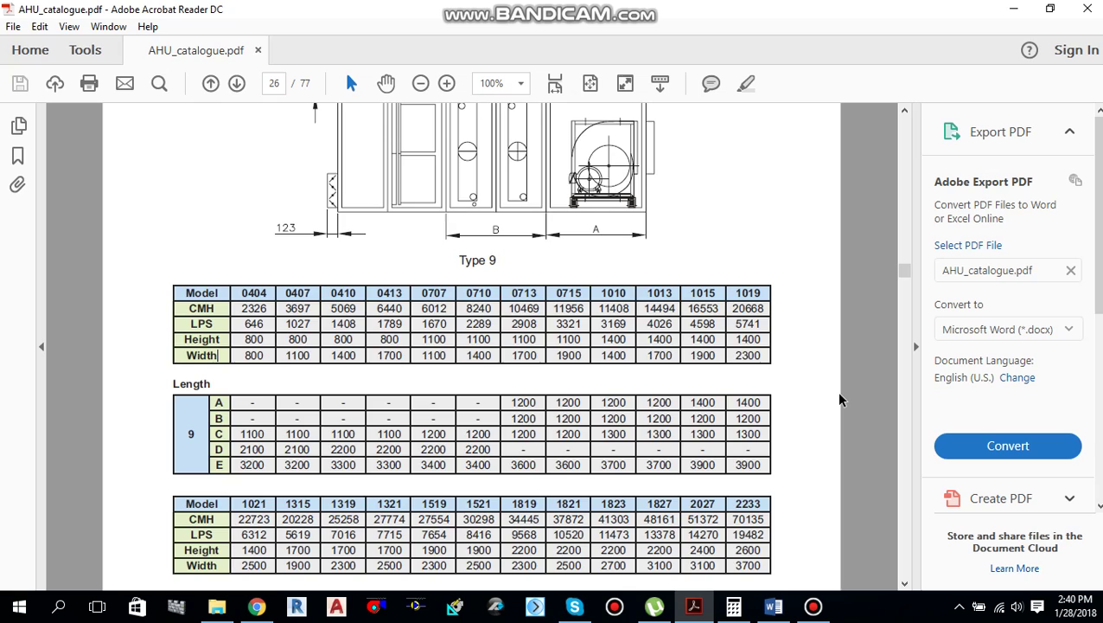
pyautogui.scroll(3, 839, 400)
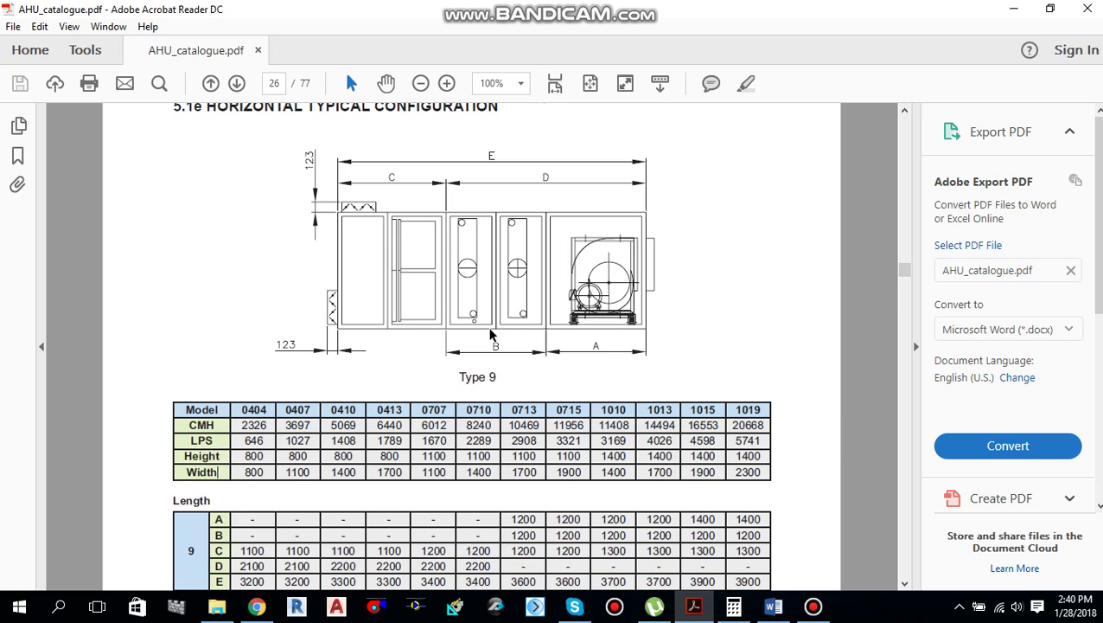
pyautogui.scroll(1, 610, 402)
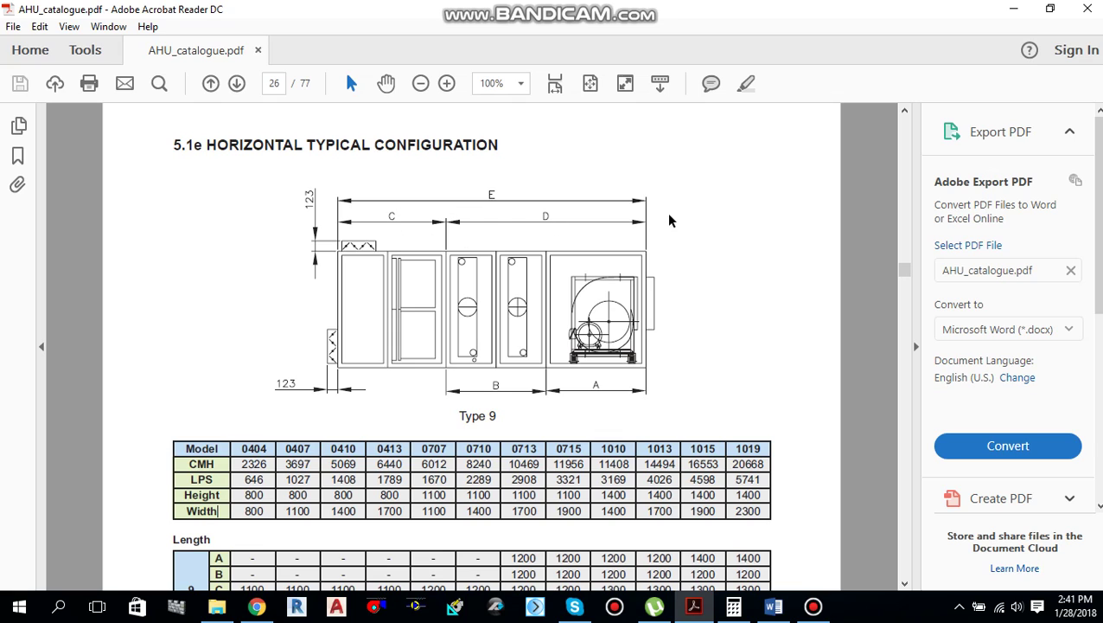
# Step: Enlarge the page to 125%, then switch via Word to the browser unit converter
pyautogui.click(521, 83)
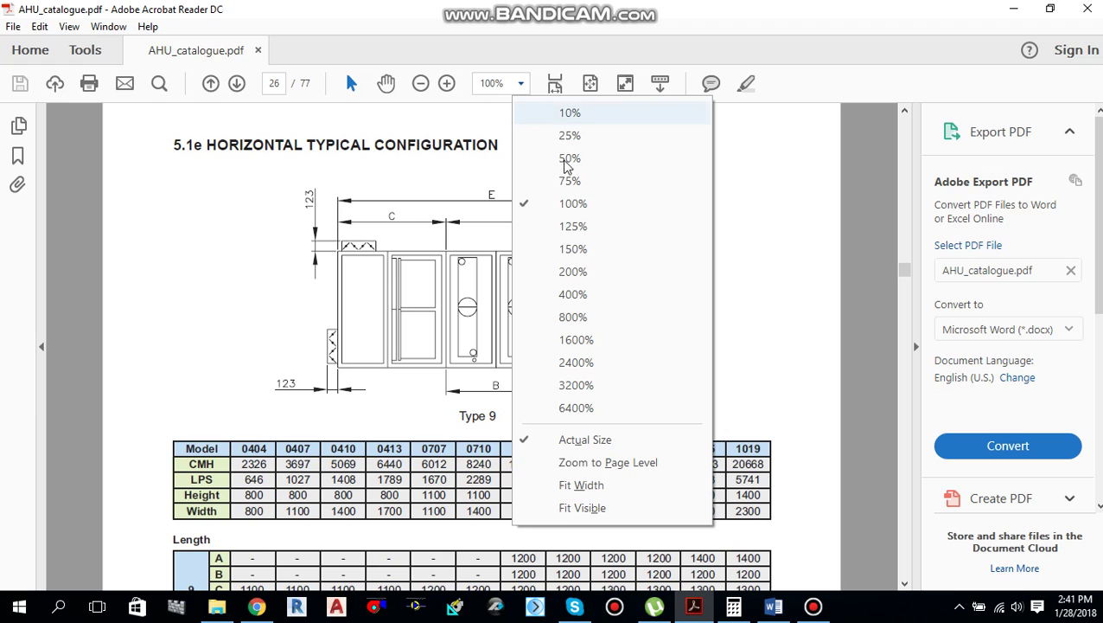
pyautogui.click(573, 225)
pyautogui.scroll(-5, 616, 264)
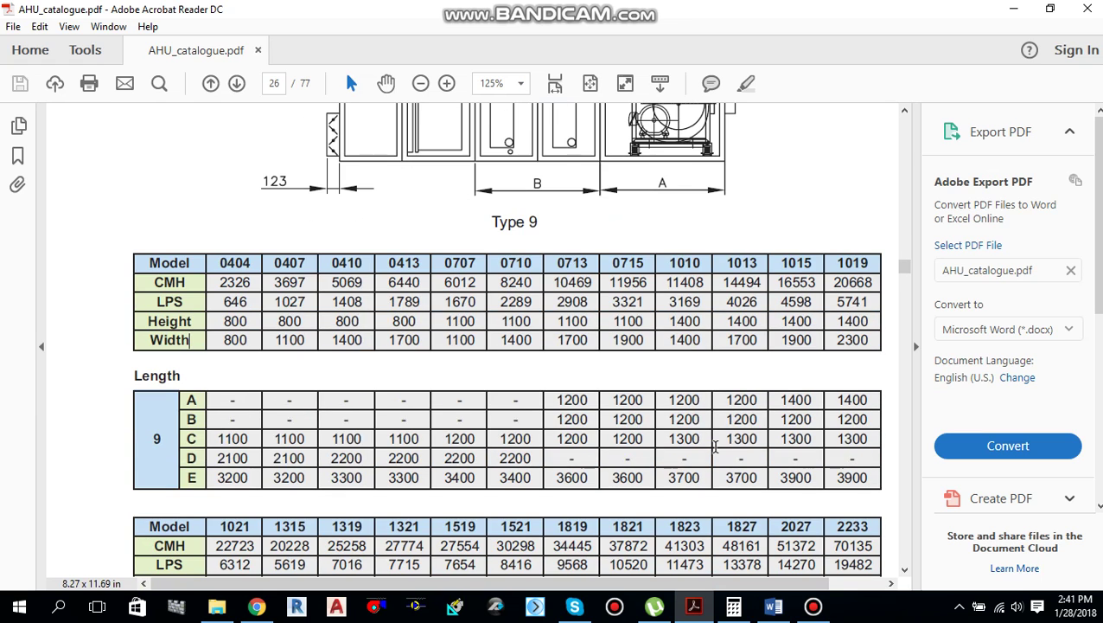
pyautogui.click(775, 607)
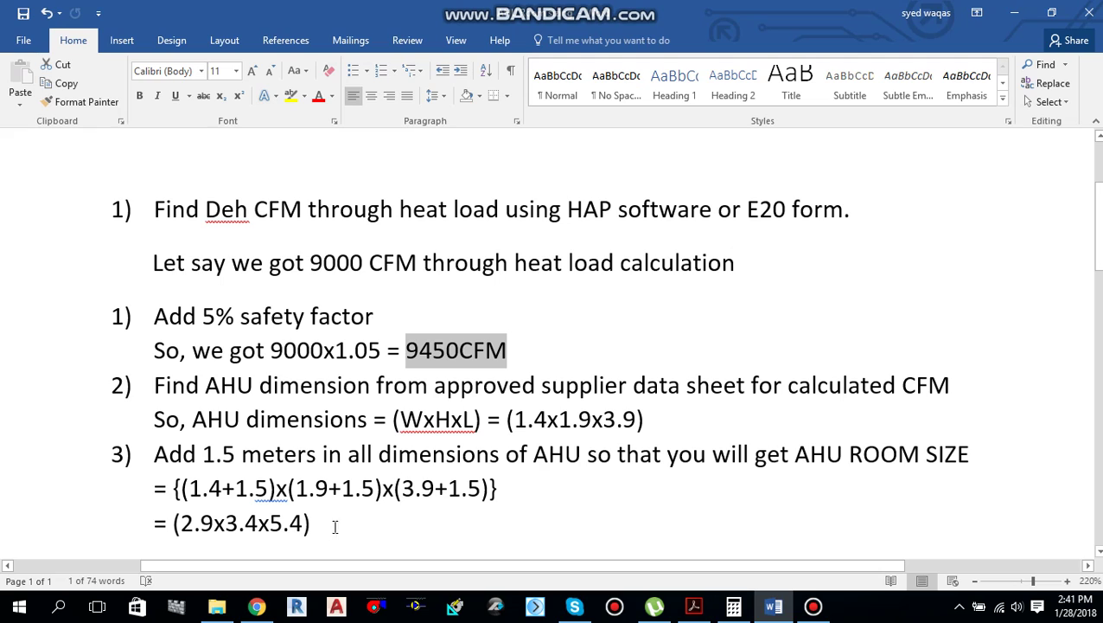
pyautogui.click(257, 608)
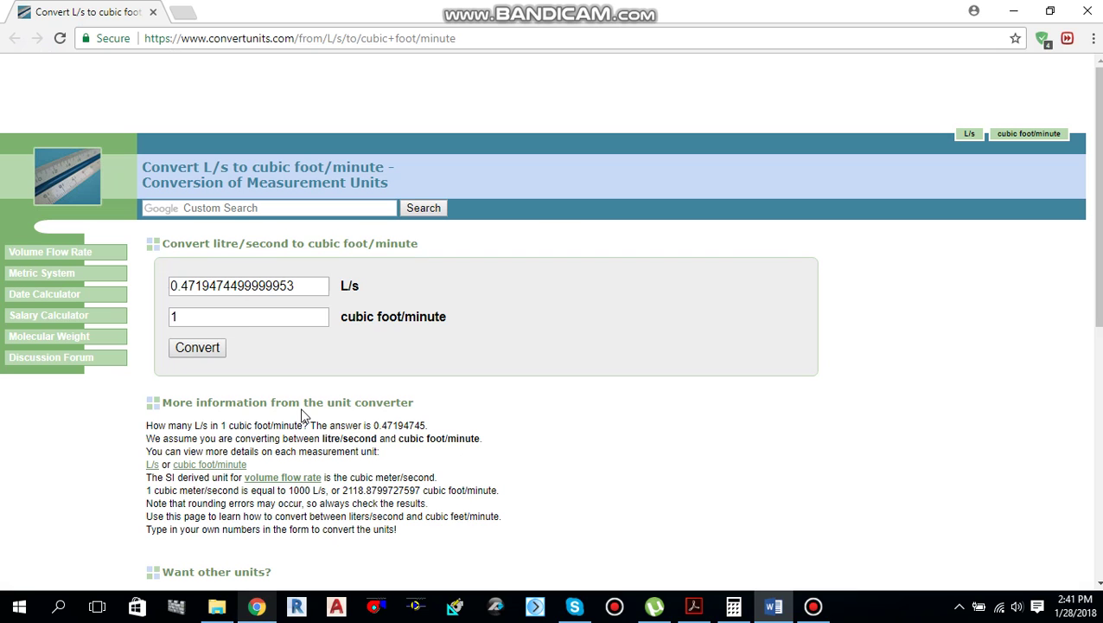
# Step: Replace the cubic foot/minute value with 9450 and convert it to 4459.9 L/s
pyautogui.click(246, 315)
pyautogui.doubleClick(245, 313)
pyautogui.write('94')
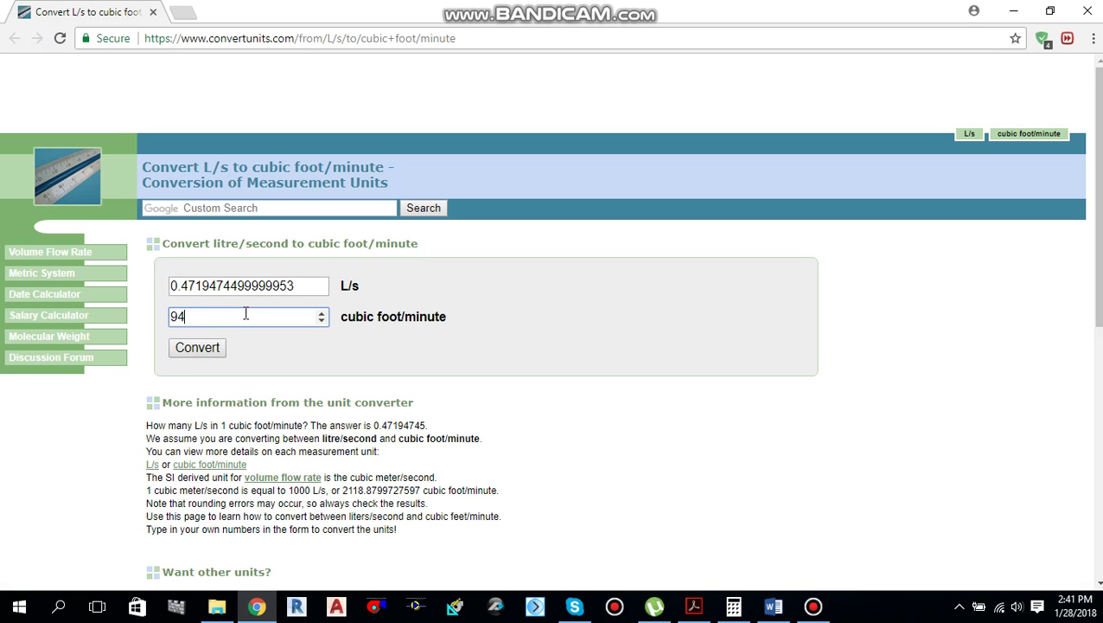
pyautogui.write('50')
pyautogui.click(195, 350)
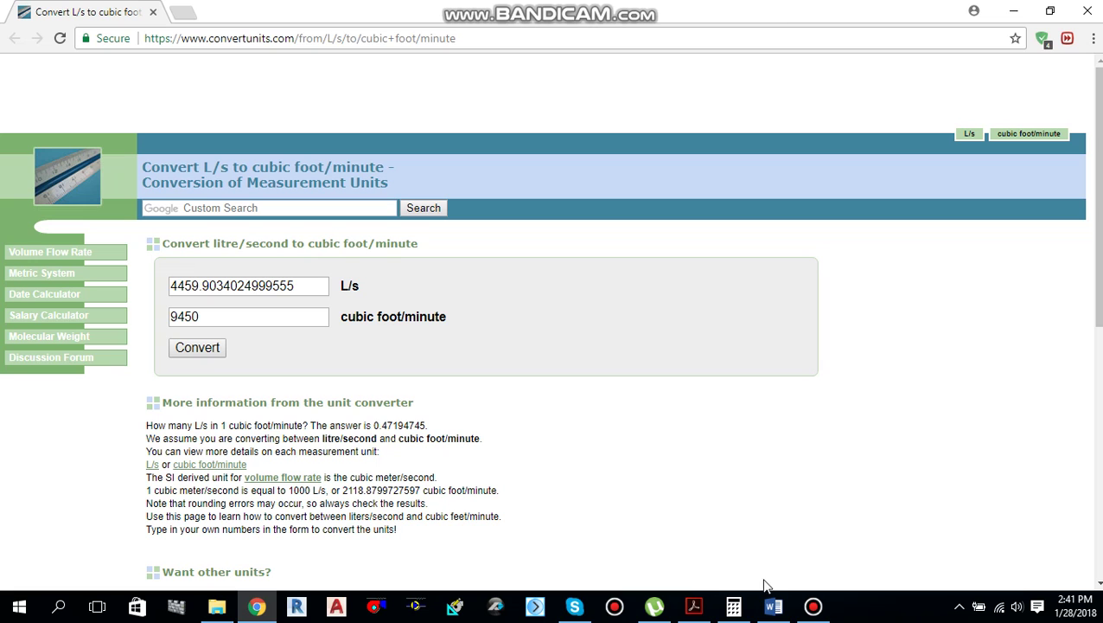
# Step: In the Type 9 table, mark LPS values 4026 (model 1013) and 4598 (model 1015)
pyautogui.click(695, 613)
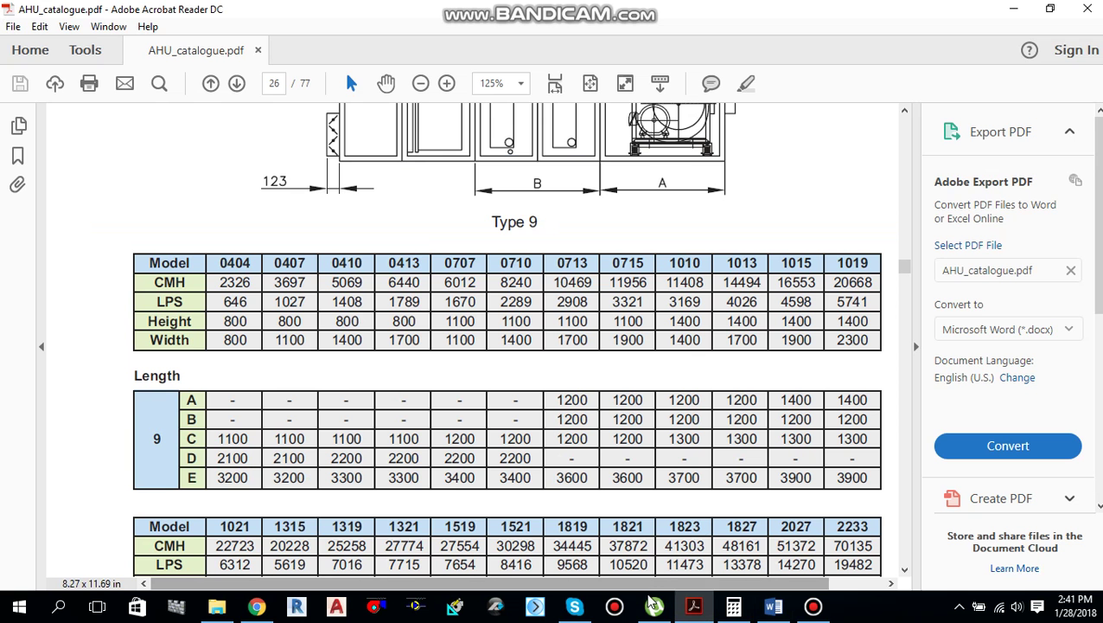
pyautogui.moveTo(655, 590); pyautogui.dragTo(695, 589)
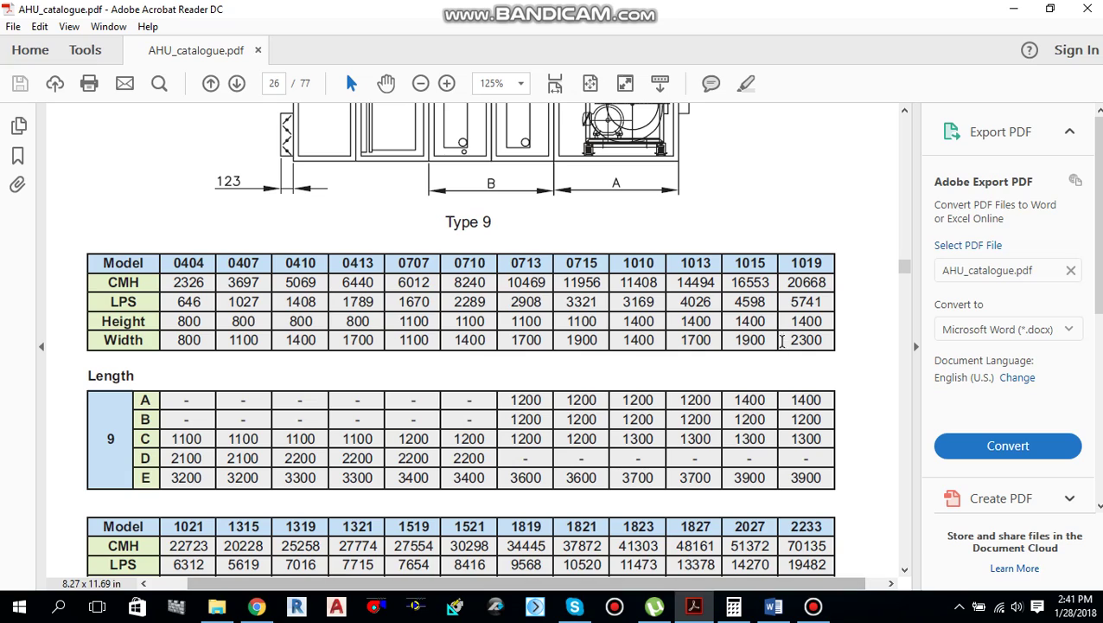
pyautogui.moveTo(716, 304); pyautogui.dragTo(678, 303)
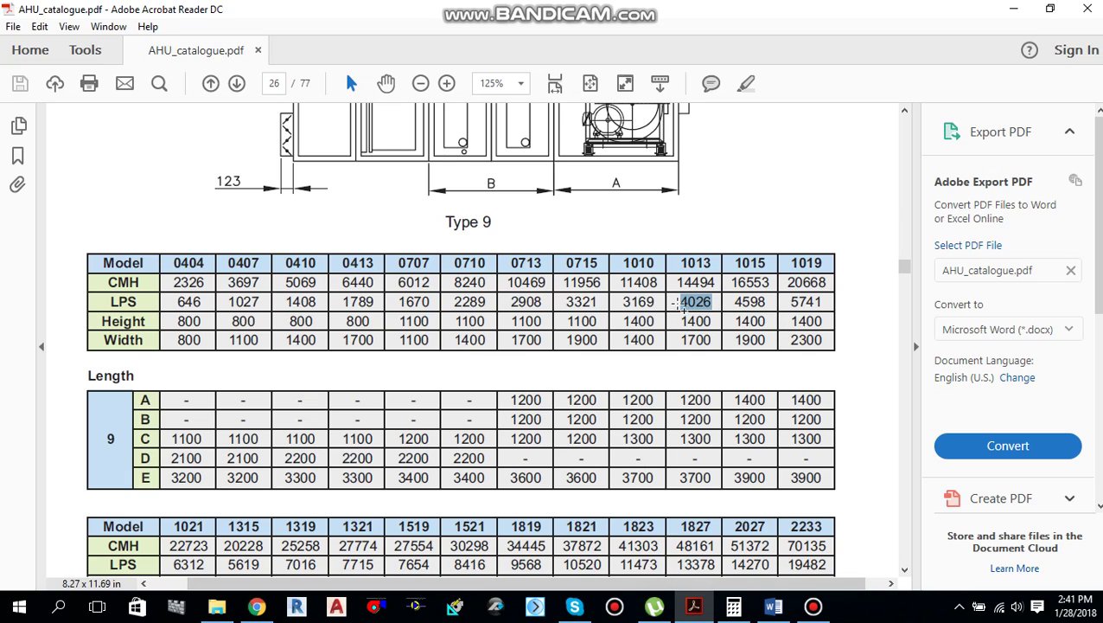
pyautogui.moveTo(767, 302); pyautogui.dragTo(727, 303)
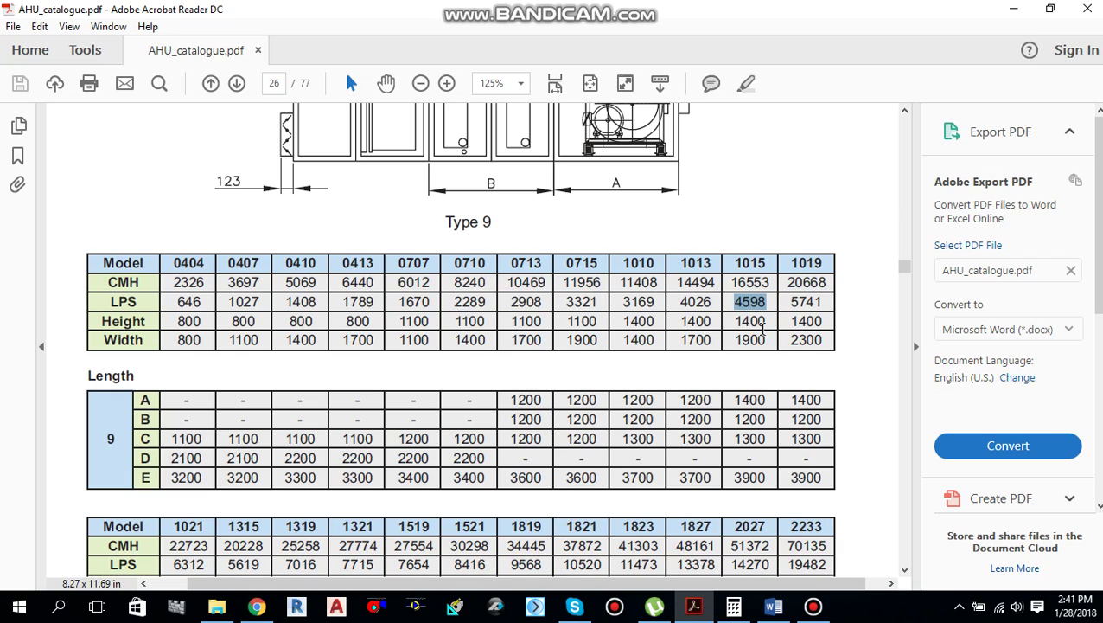
pyautogui.moveTo(714, 300); pyautogui.dragTo(689, 302)
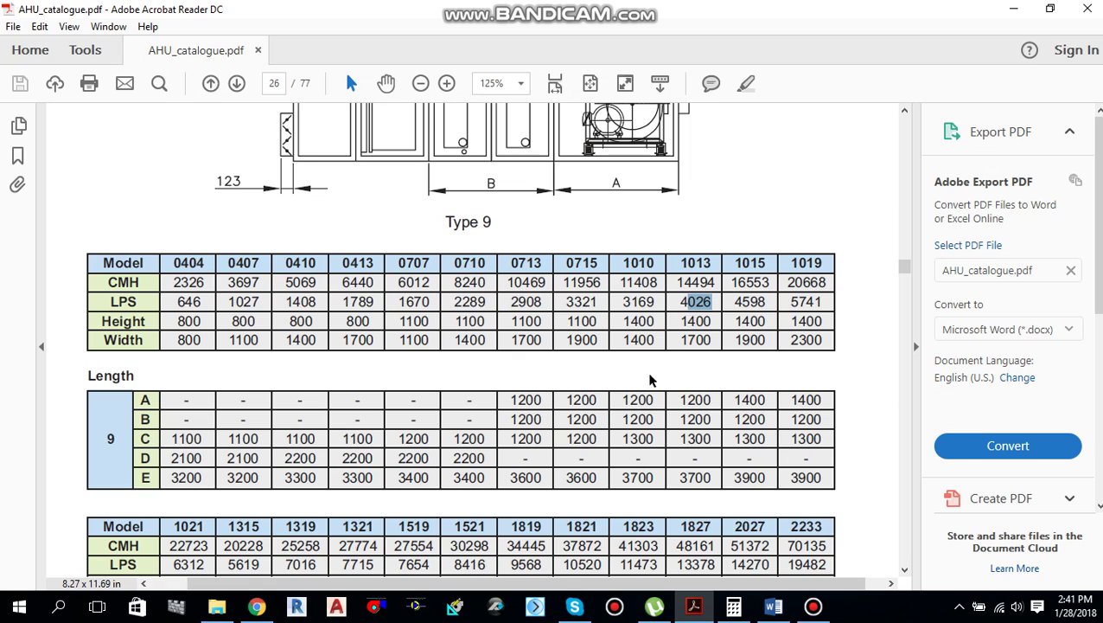
# Step: Compare with the Word note's 9450CFM and the converter's 4459.9 L/s, then return to the catalogue
pyautogui.click(773, 605)
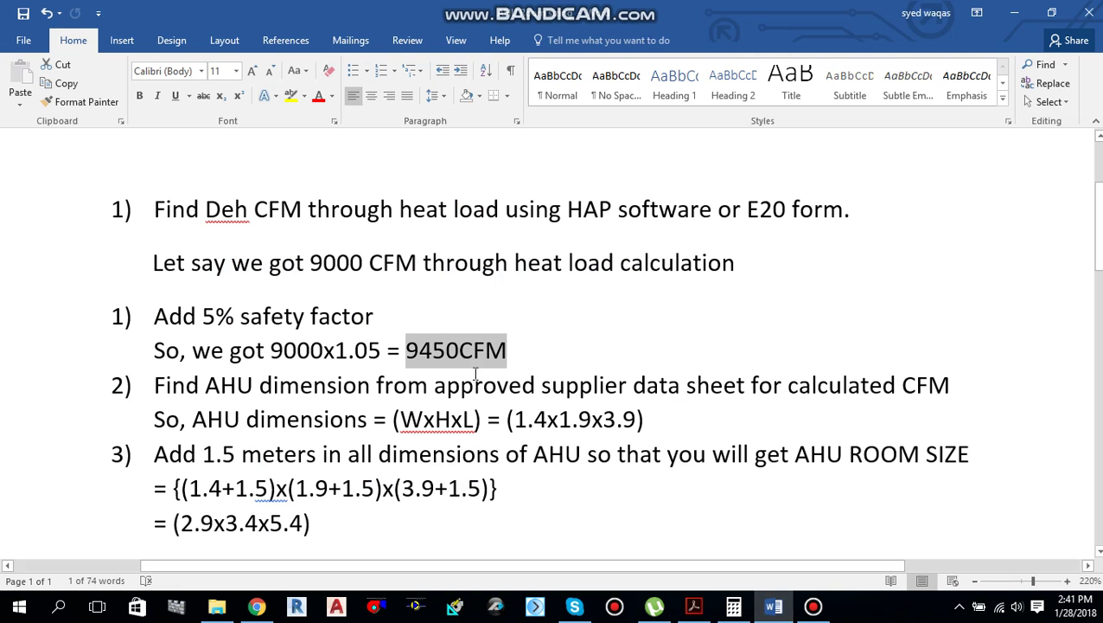
pyautogui.click(257, 605)
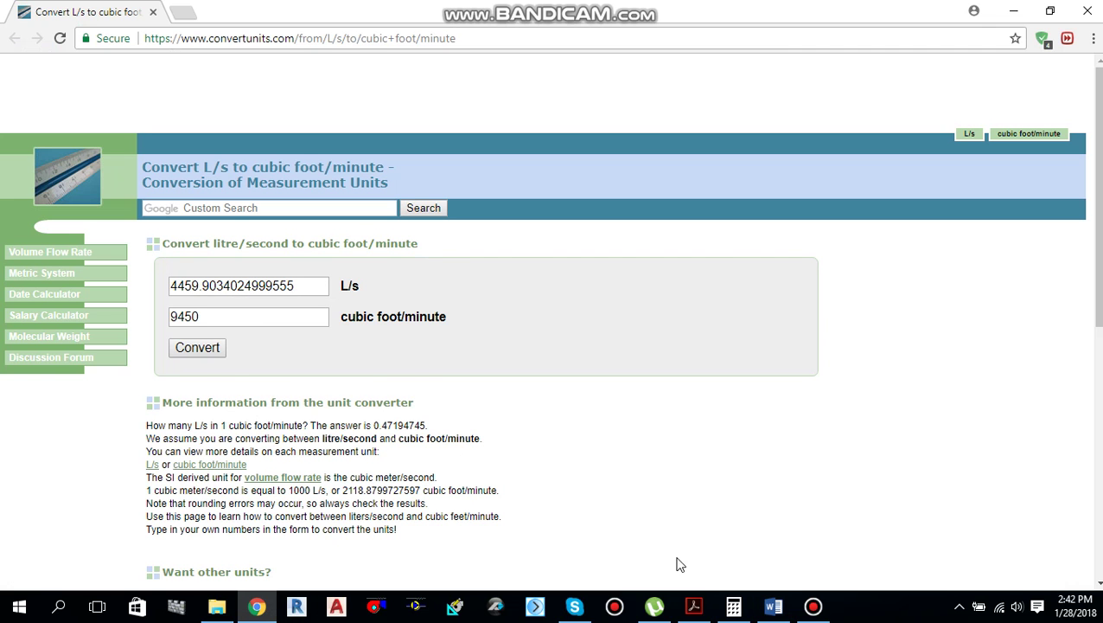
pyautogui.click(773, 607)
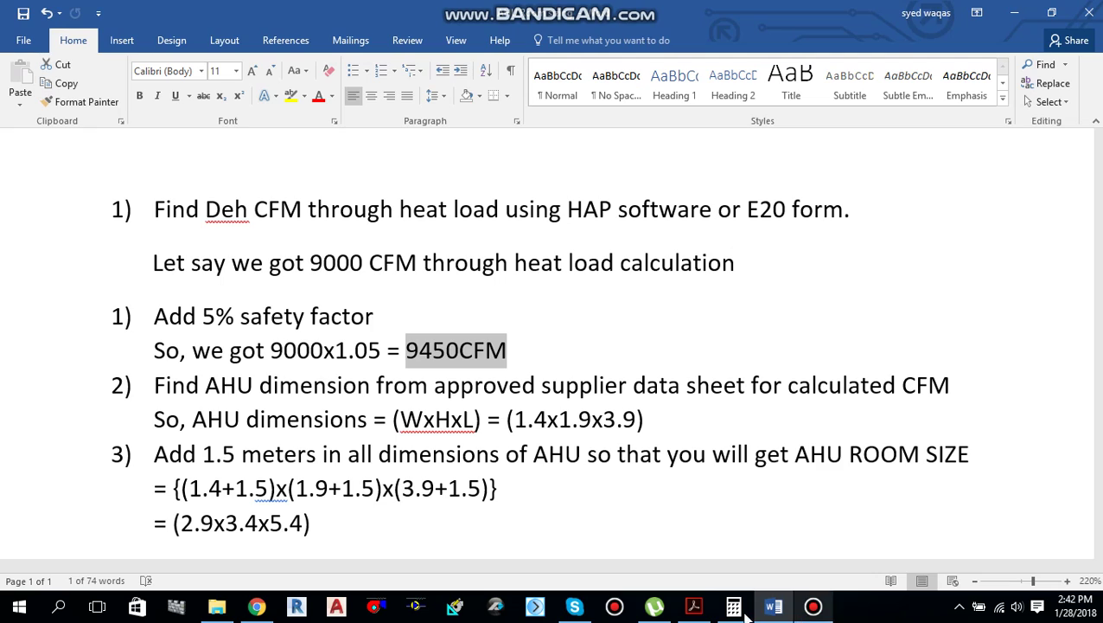
pyautogui.click(695, 607)
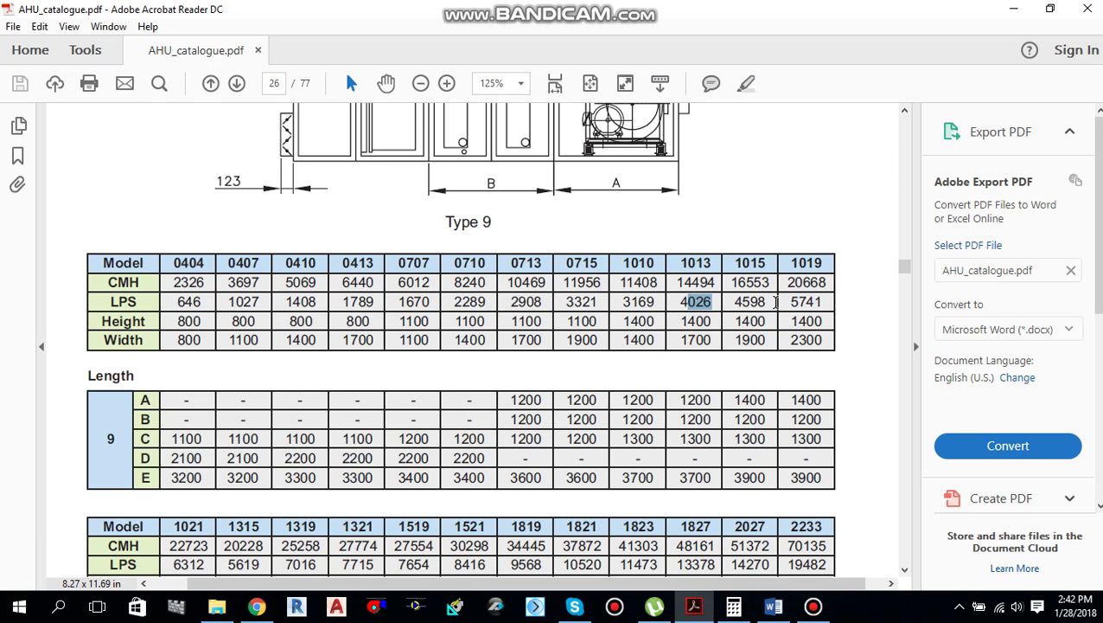
# Step: Mark model 1015's LPS 4598, height 1400 and width 1900
pyautogui.moveTo(770, 301); pyautogui.dragTo(734, 302)
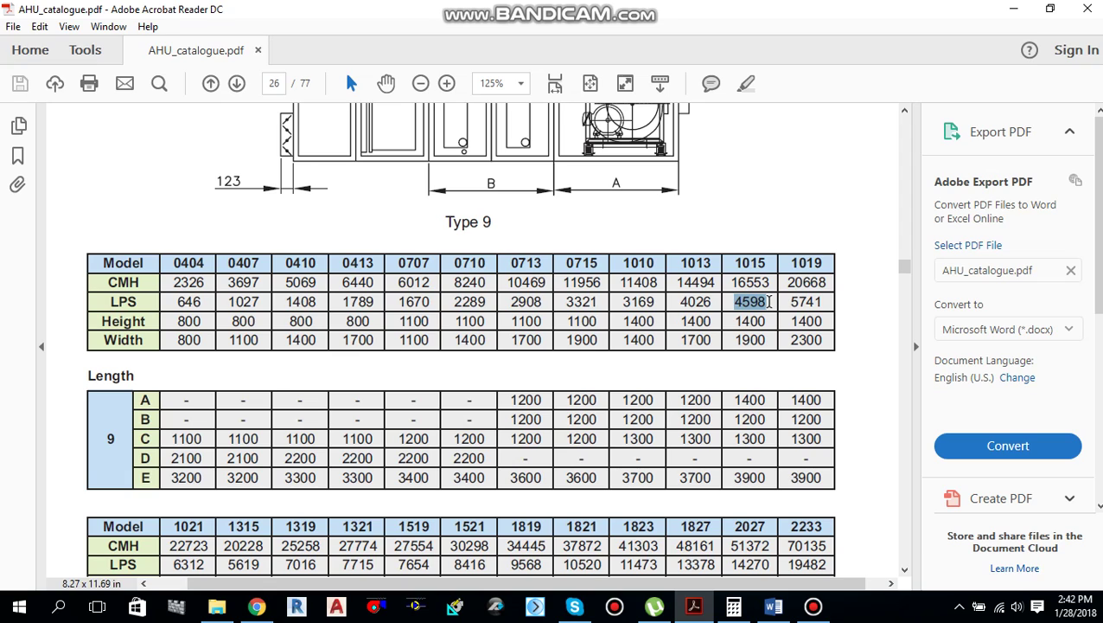
pyautogui.scroll(-1, 770, 307)
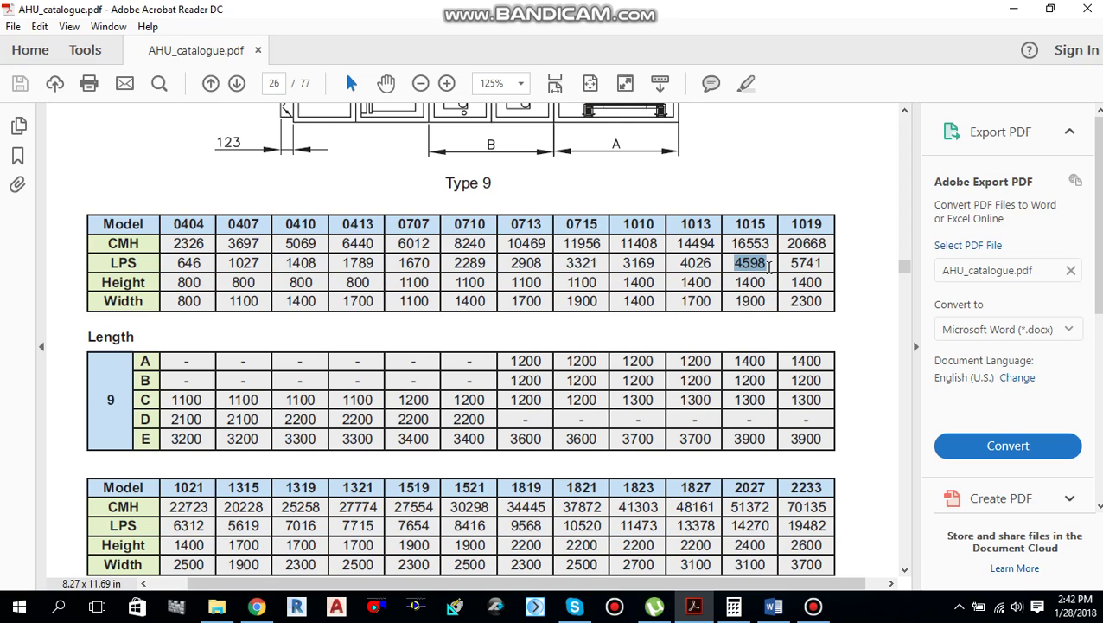
pyautogui.moveTo(769, 282); pyautogui.dragTo(734, 282)
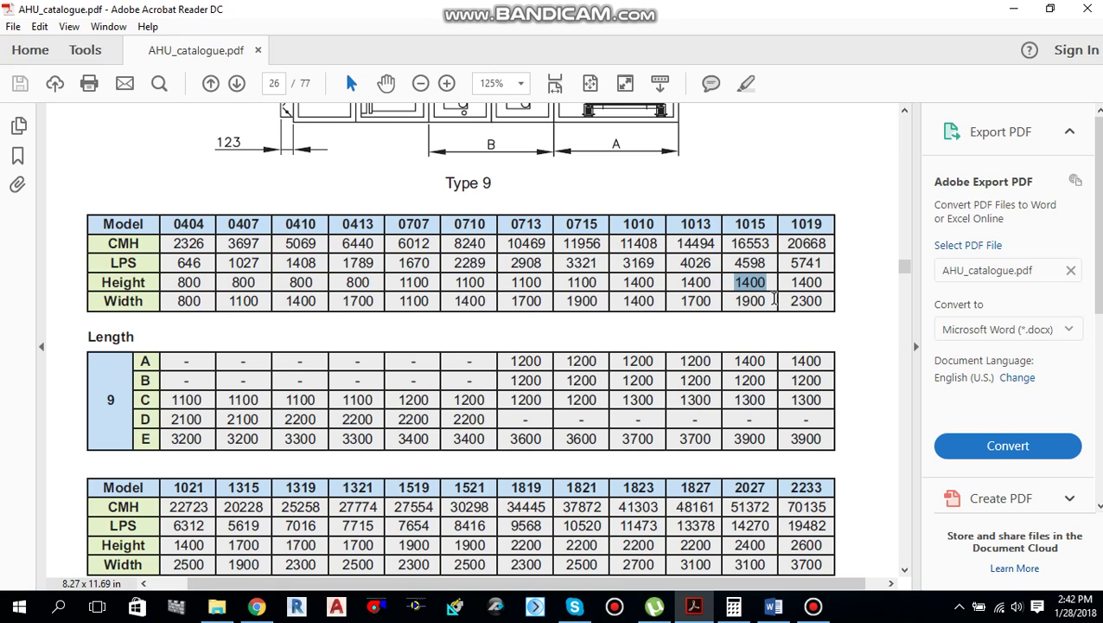
pyautogui.moveTo(771, 305); pyautogui.dragTo(732, 302)
# Step: Mark model 1015's length 3900 and width 1900 again, then go back to the Word note
pyautogui.scroll(-1, 735, 339)
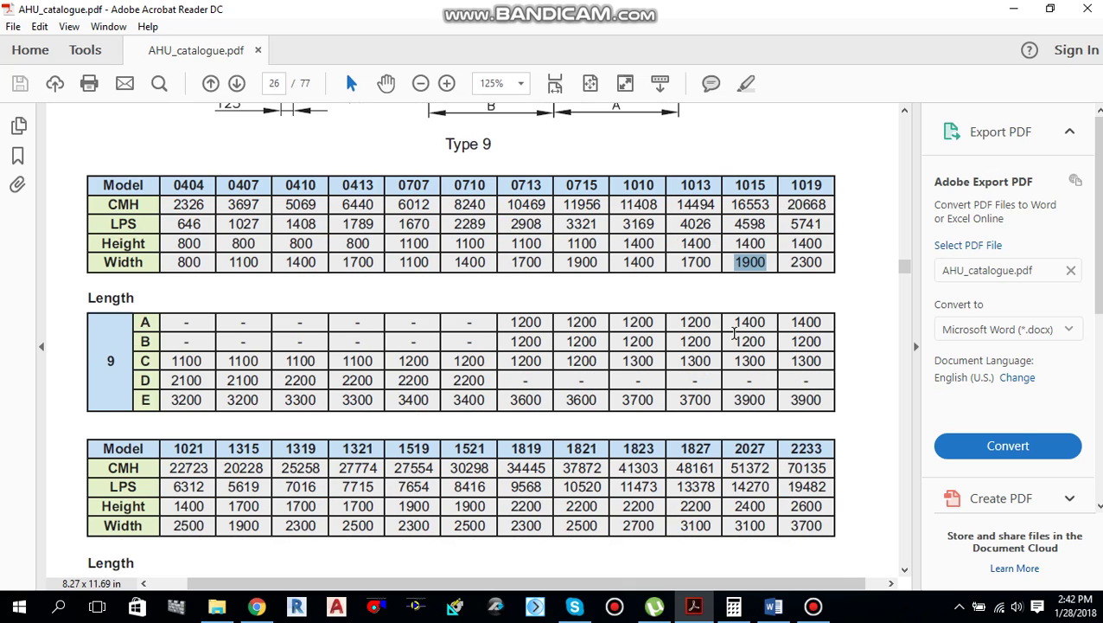
pyautogui.scroll(8, 734, 339)
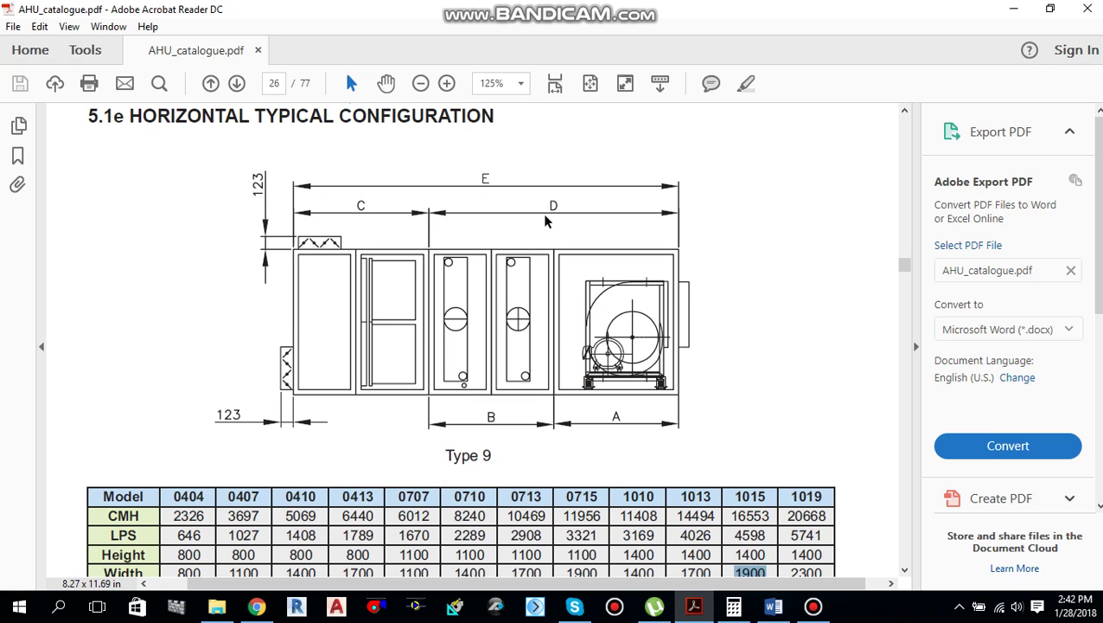
pyautogui.scroll(-4, 751, 422)
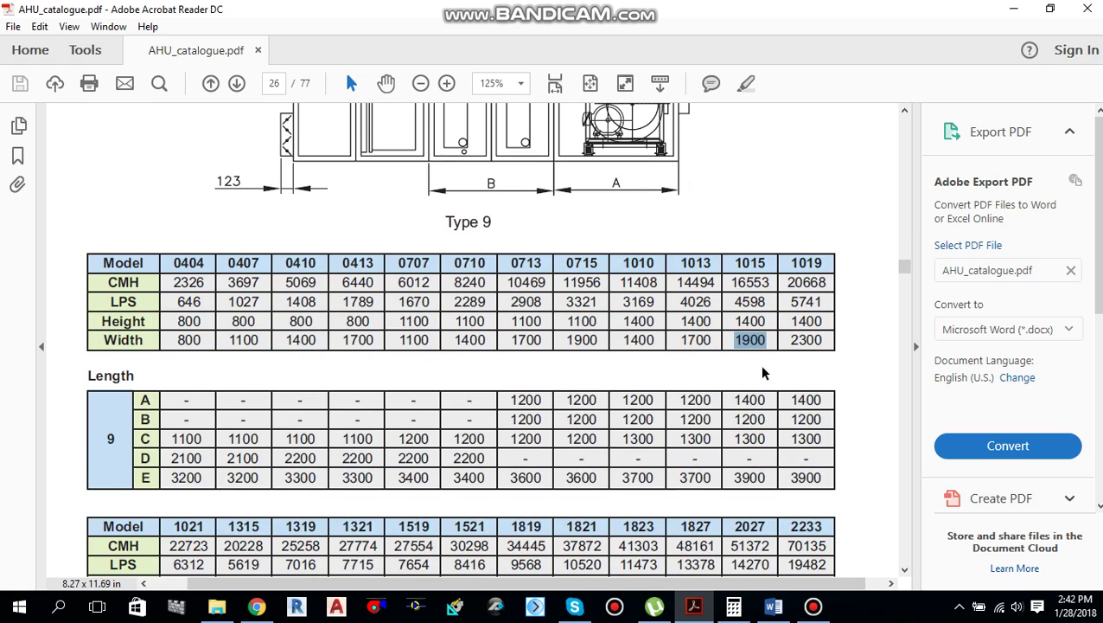
pyautogui.scroll(-4, 761, 350)
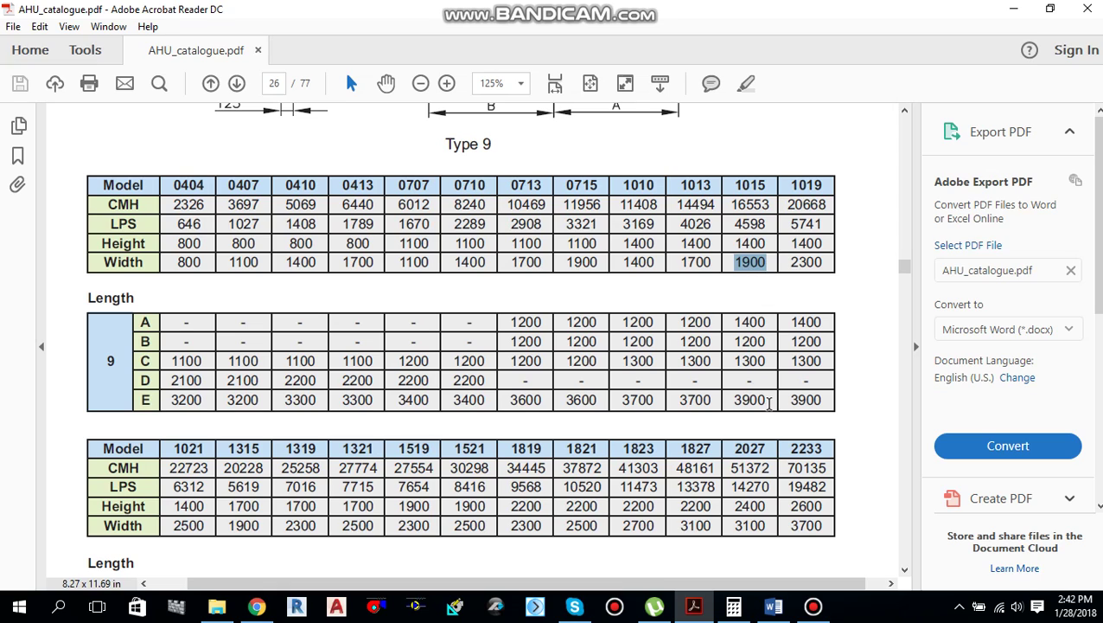
pyautogui.moveTo(768, 403); pyautogui.dragTo(731, 399)
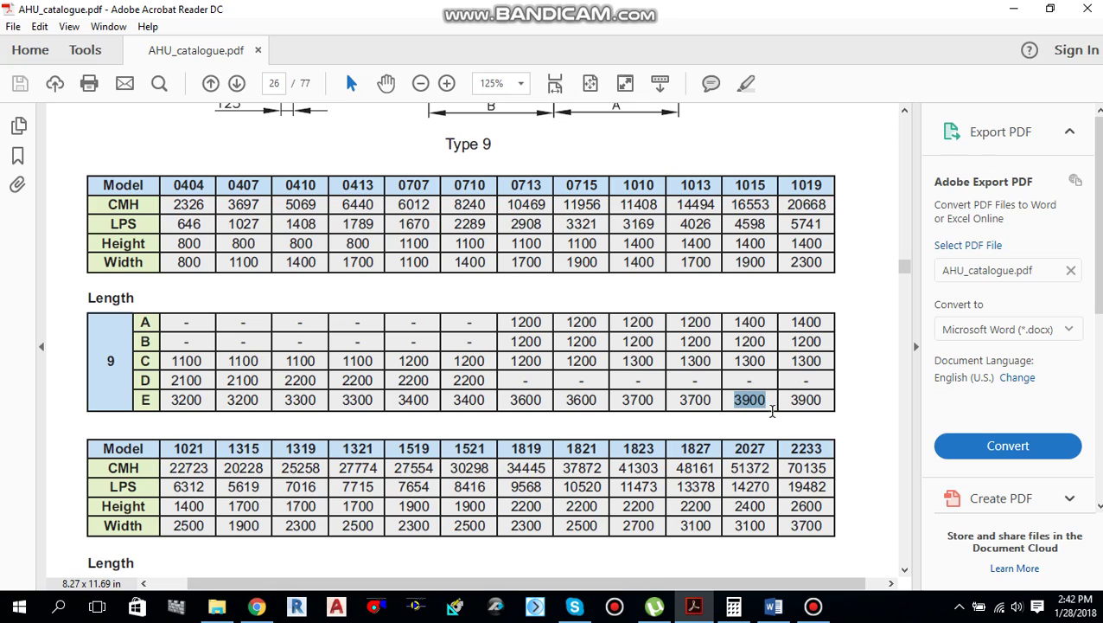
pyautogui.moveTo(773, 400); pyautogui.dragTo(734, 401)
pyautogui.moveTo(766, 263); pyautogui.dragTo(734, 243)
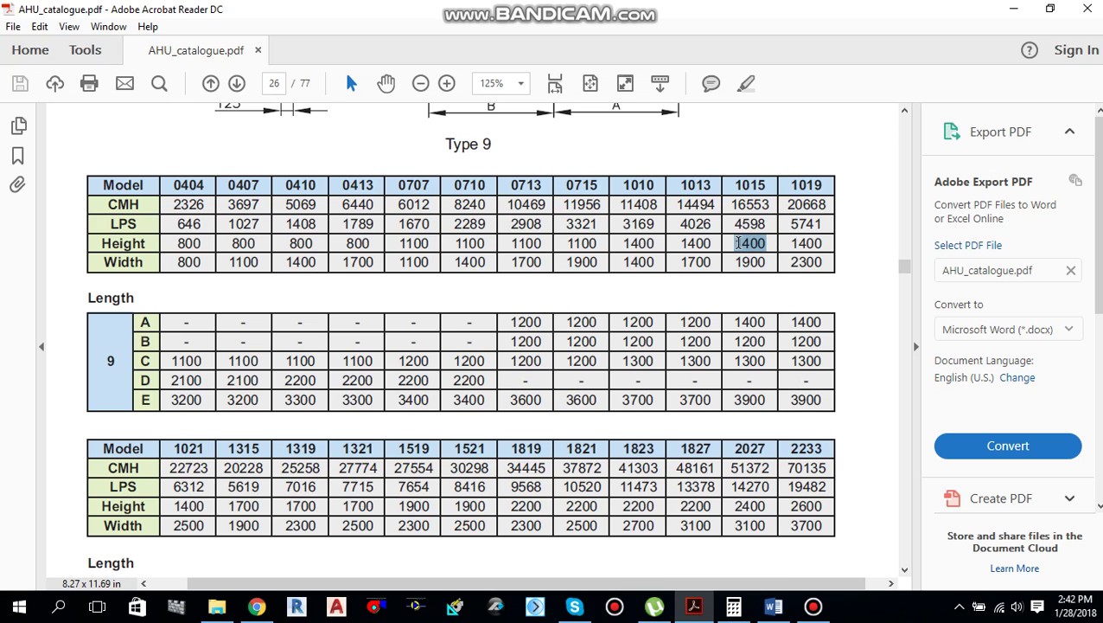
pyautogui.click(774, 606)
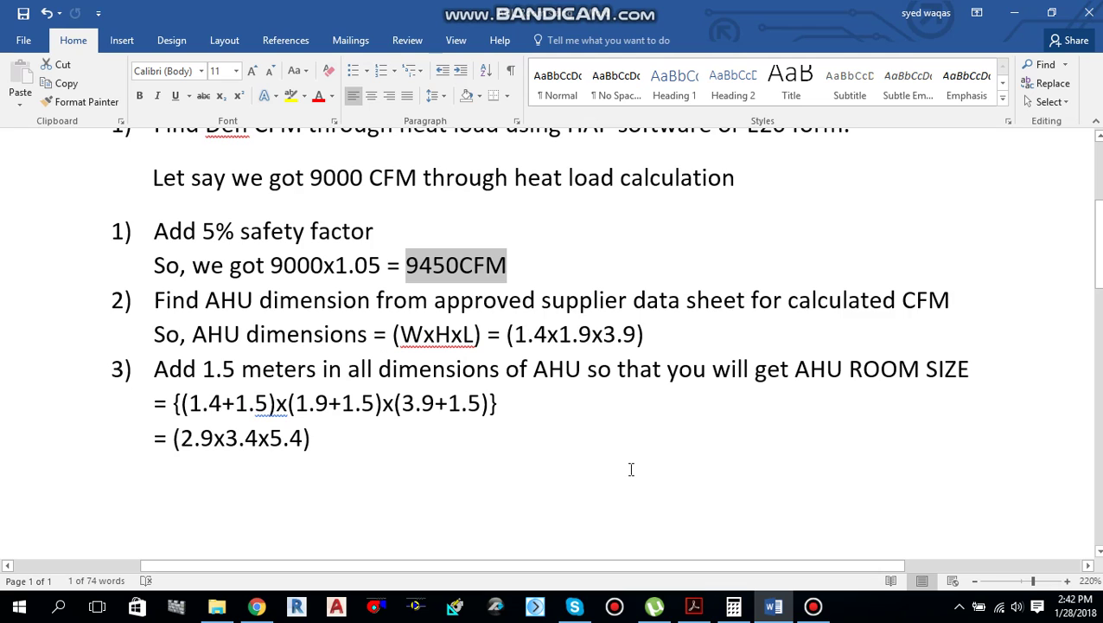
pyautogui.scroll(2, 632, 468)
pyautogui.click(410, 349)
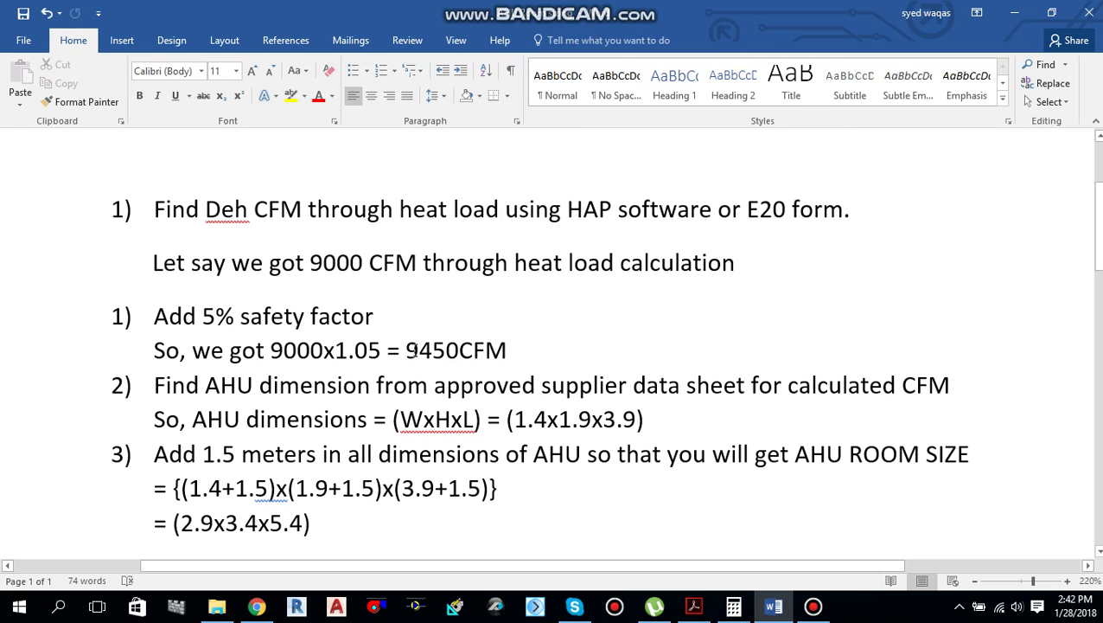
pyautogui.moveTo(415, 350); pyautogui.dragTo(445, 349)
pyautogui.scroll(-2, 506, 444)
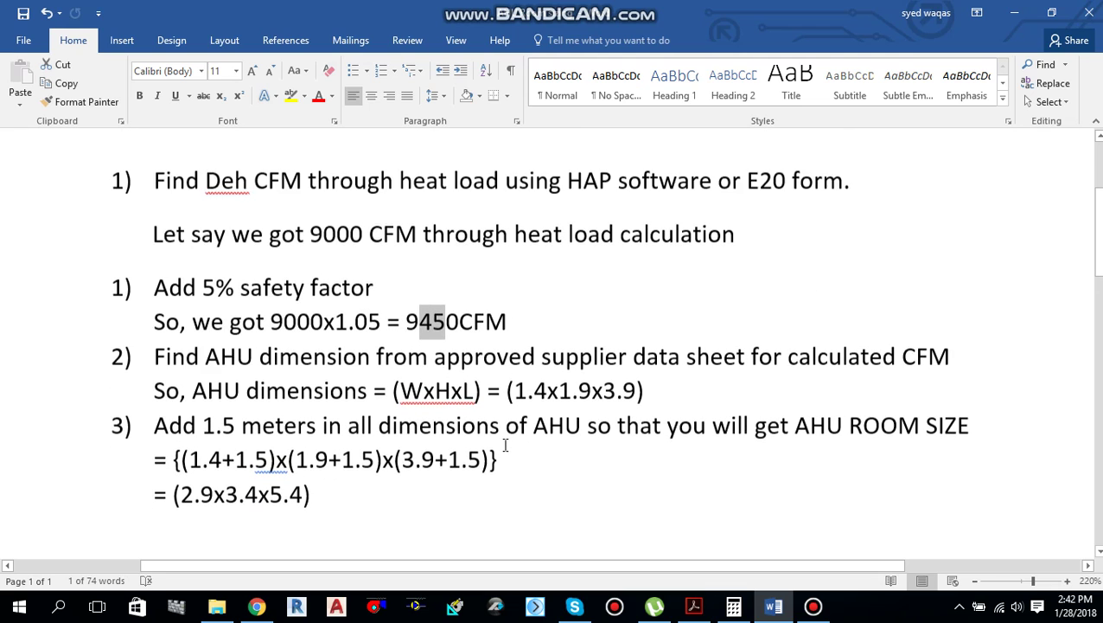
pyautogui.click(527, 338)
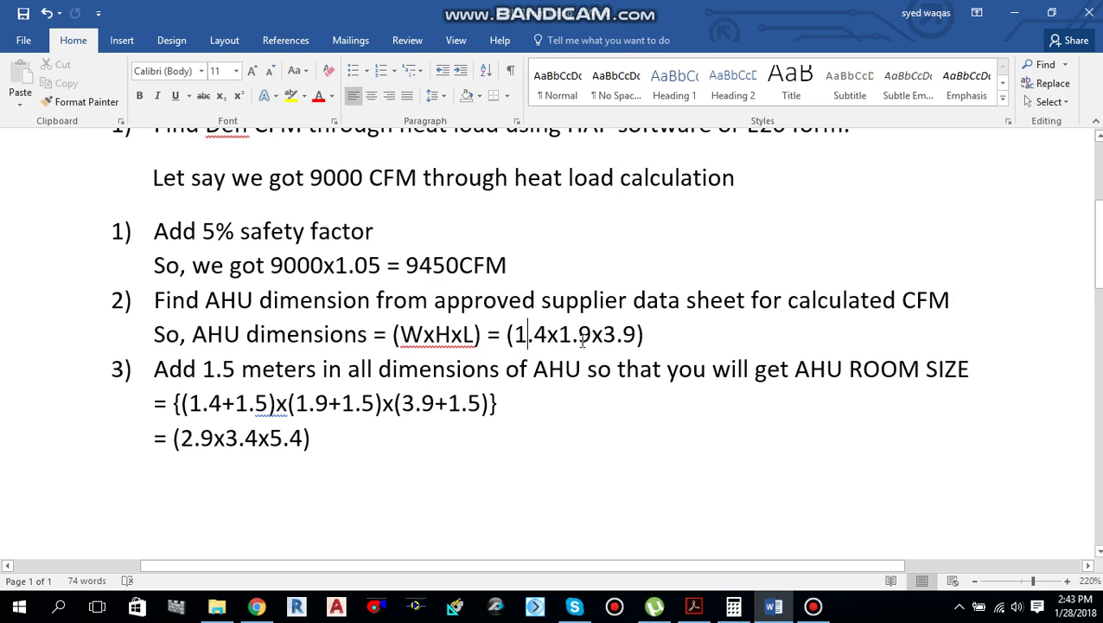
pyautogui.click(584, 339)
pyautogui.doubleClick(196, 404)
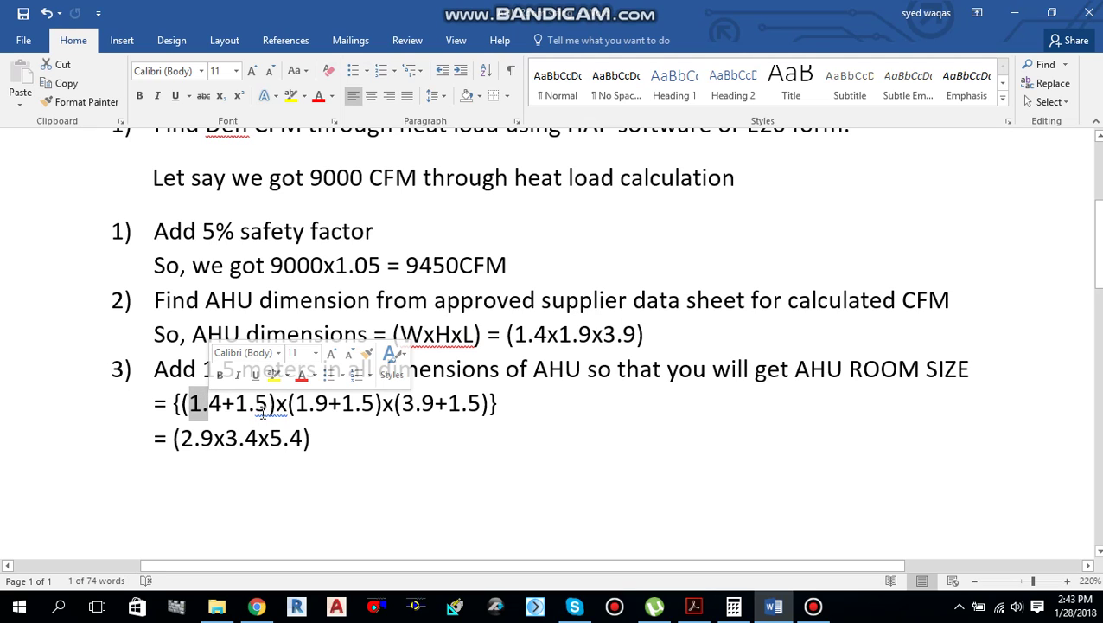
pyautogui.click(265, 411)
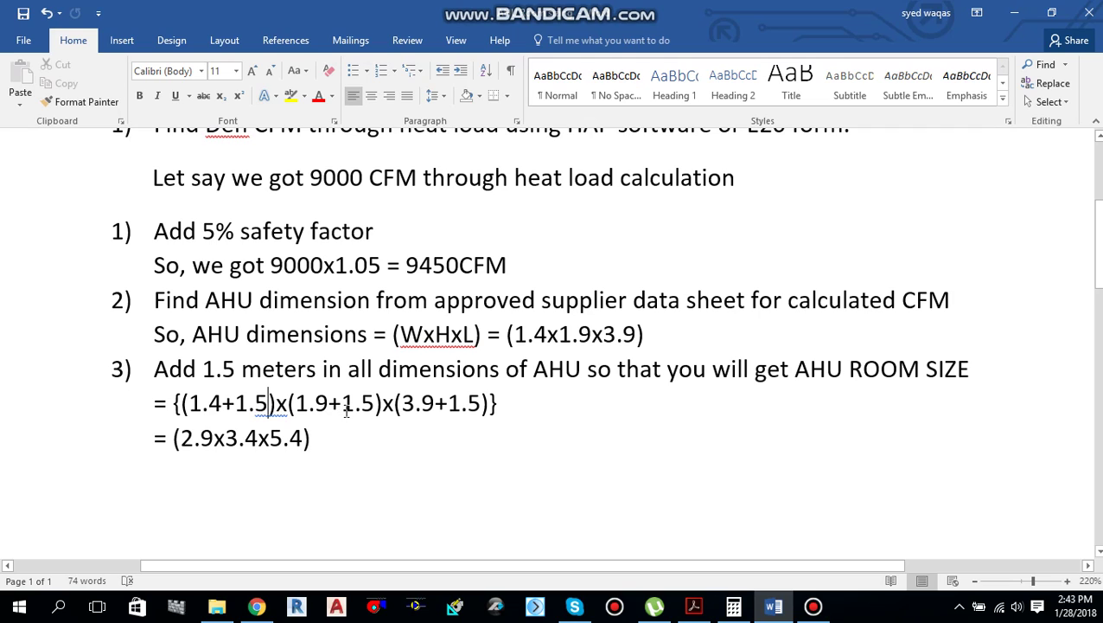
pyautogui.click(345, 411)
pyautogui.click(455, 414)
pyautogui.moveTo(201, 440); pyautogui.dragTo(304, 438)
pyautogui.click(347, 462)
pyautogui.scroll(1, 349, 463)
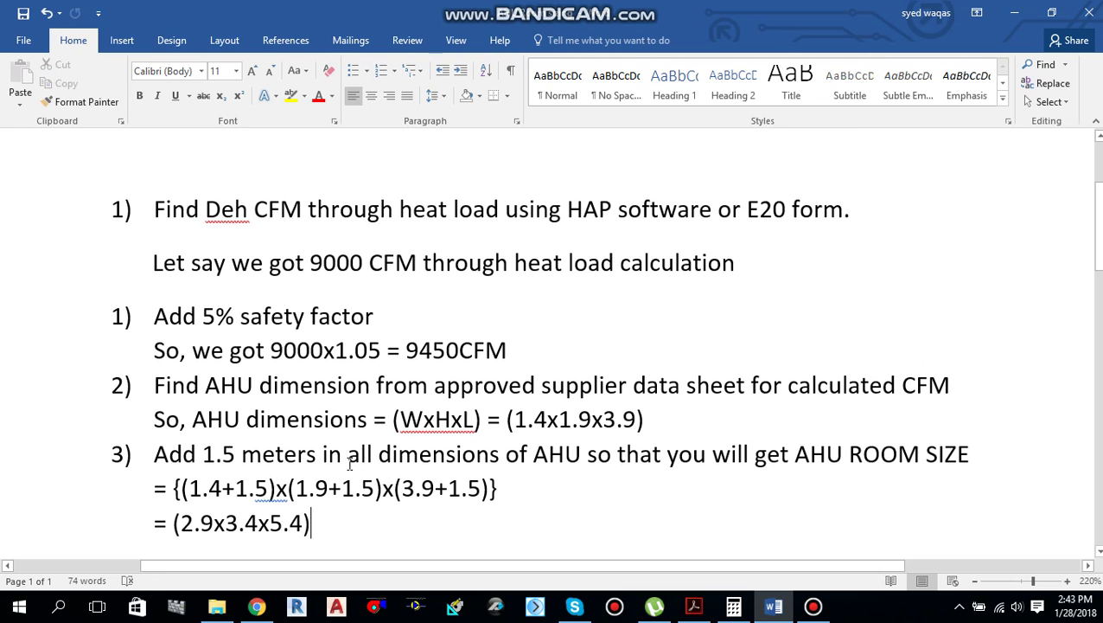